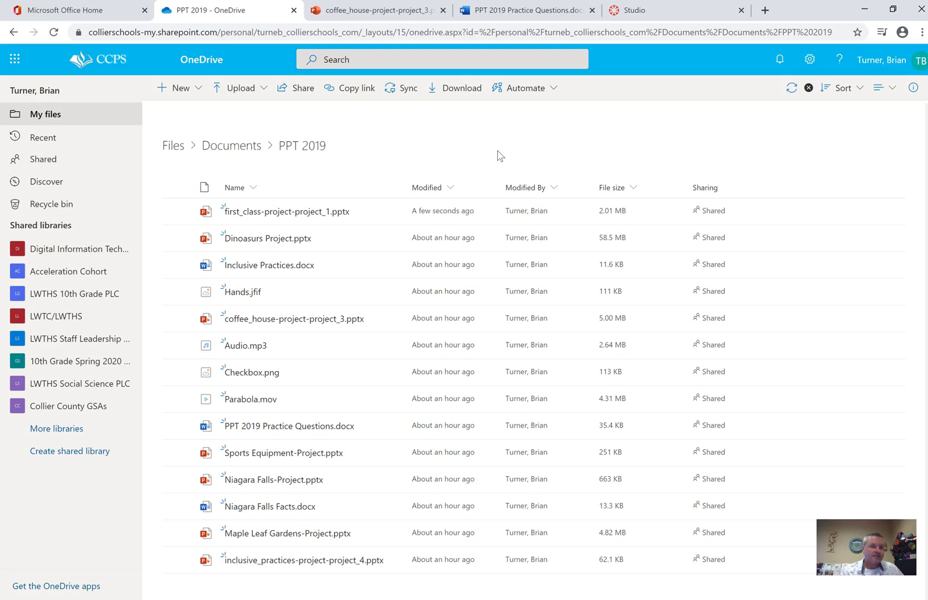
Step: Open coffee_house-project-project_3.pptx from the OneDrive PPT 2019 folder
left_click(378, 10)
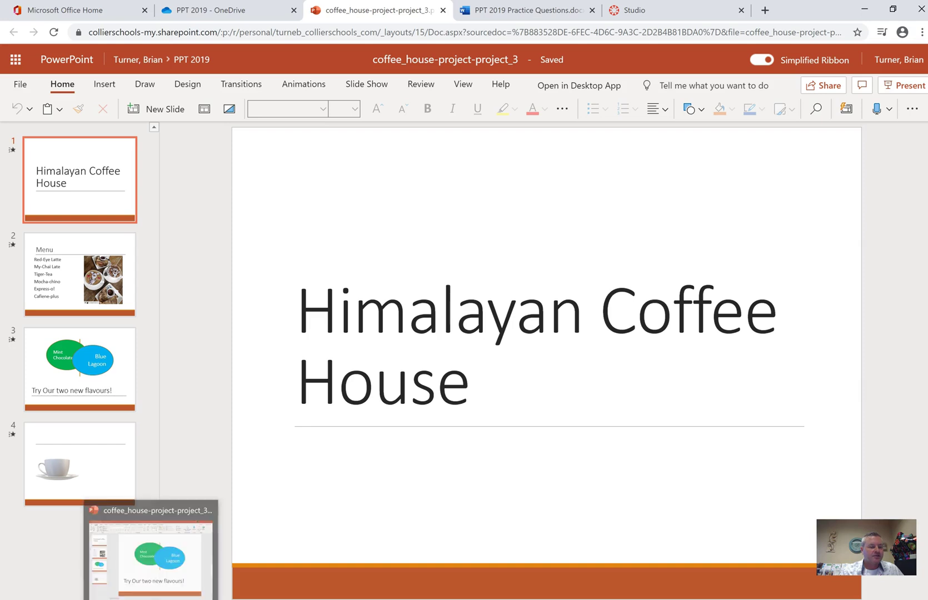
Step: Switch from the browser to the coffee house deck in desktop PowerPoint
left_click(149, 550)
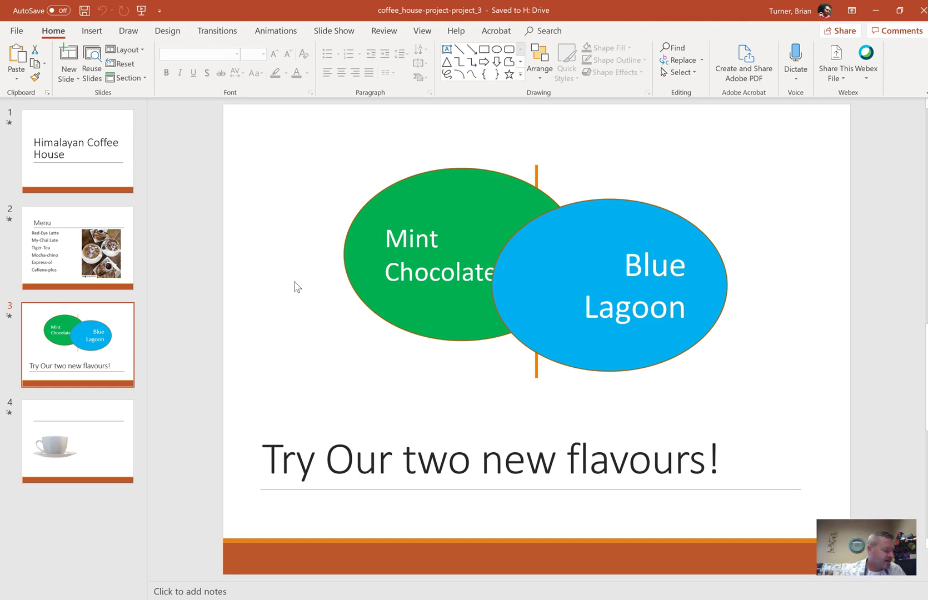
Step: Bring the green Mint Chocolate ellipse to the front, over the Blue Lagoon ellipse
left_click(112, 339)
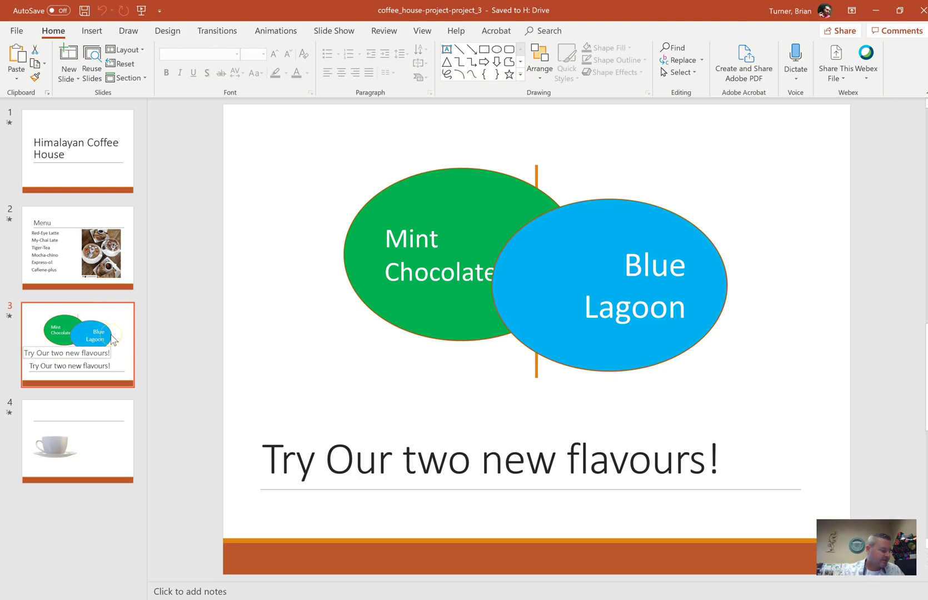
left_click(418, 315)
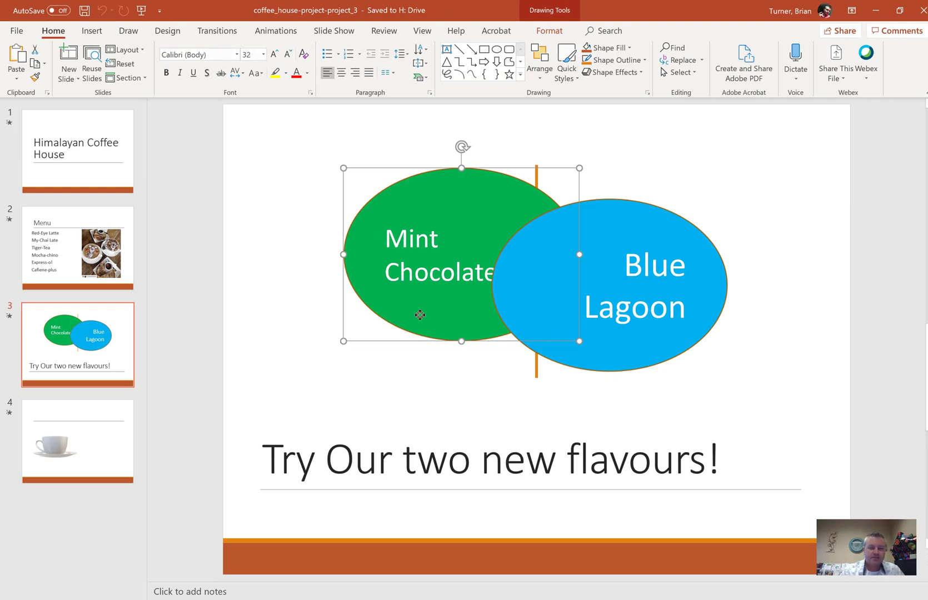
right_click(420, 316)
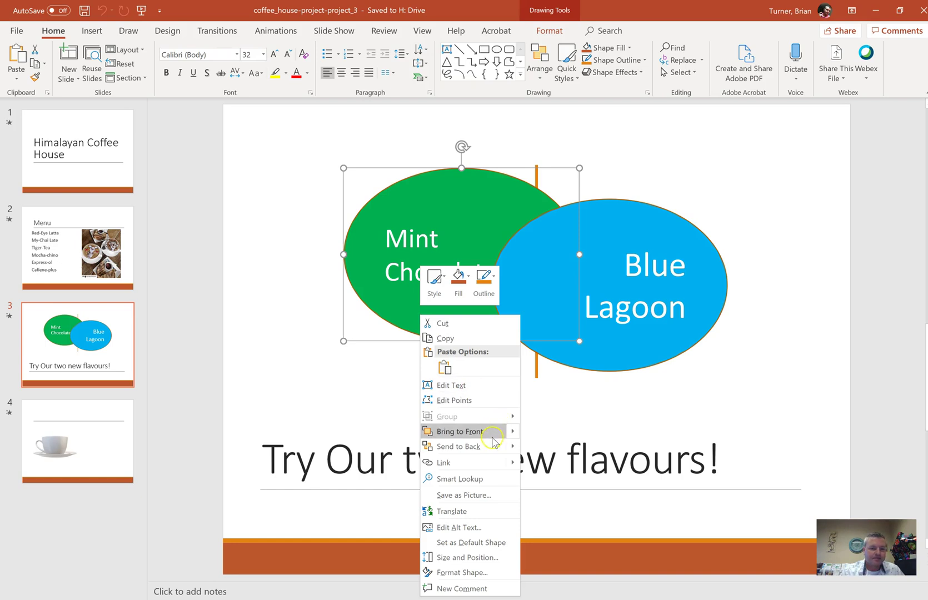
mouse_move(510, 437)
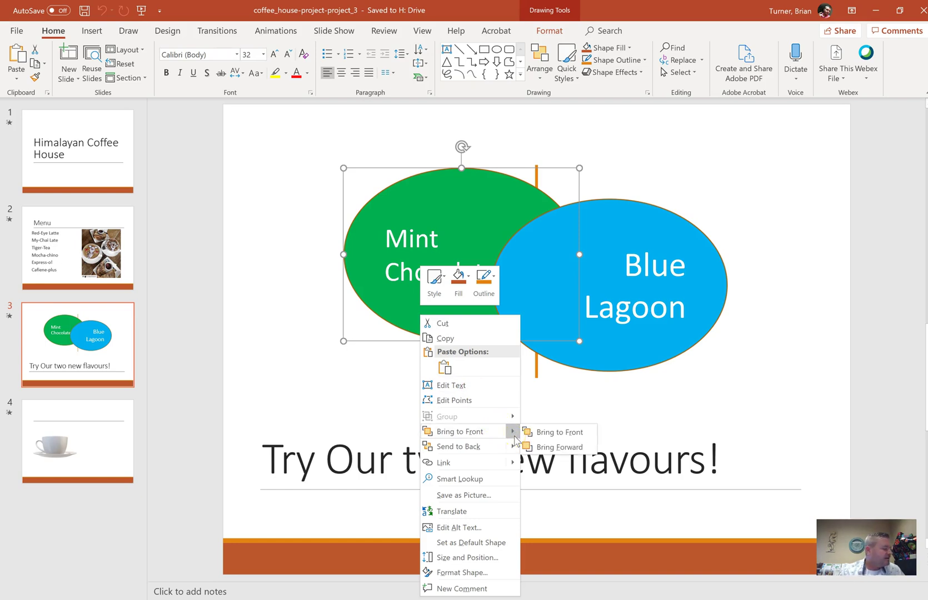
left_click(551, 433)
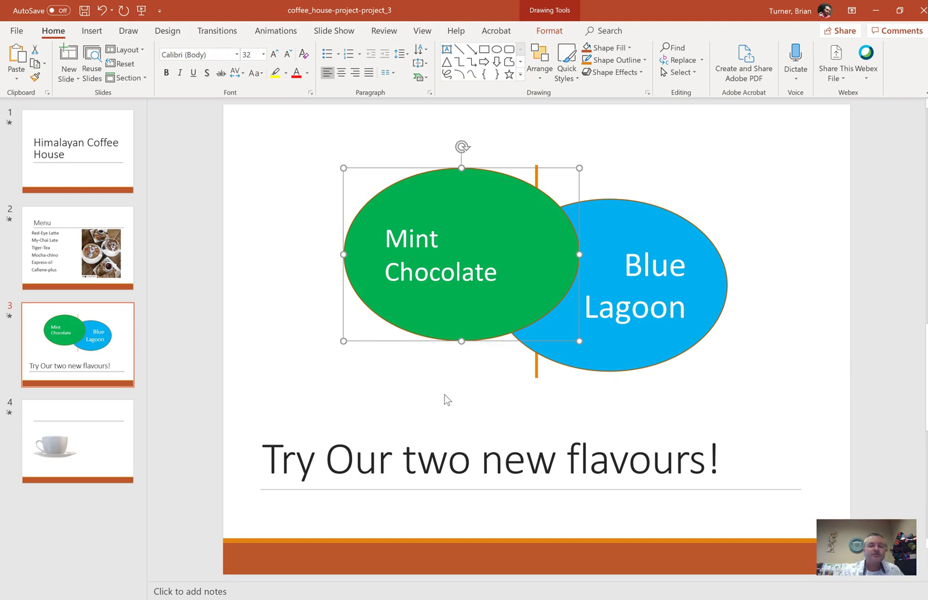
Step: Apply the Push transition with the From Left effect to all slides
left_click(215, 33)
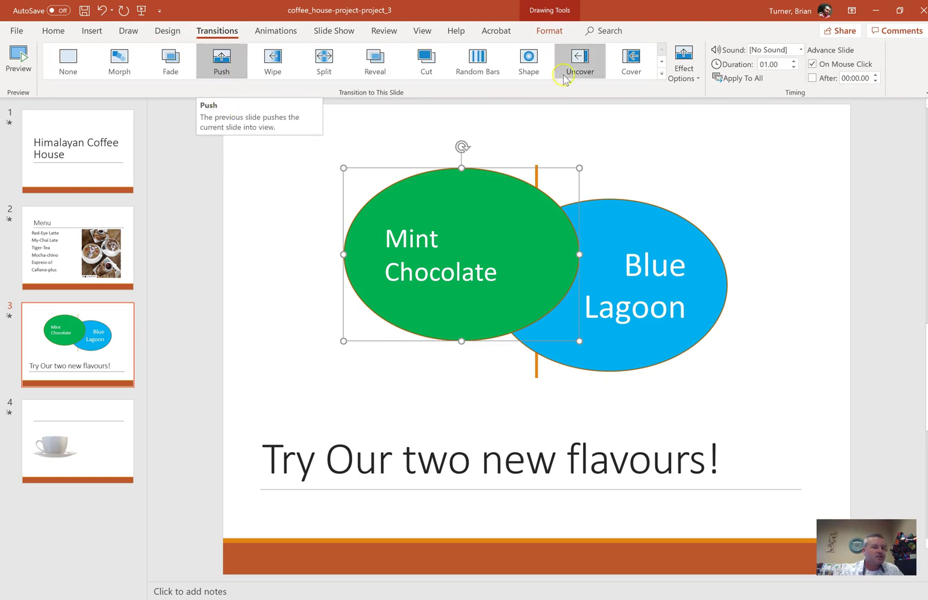
left_click(687, 74)
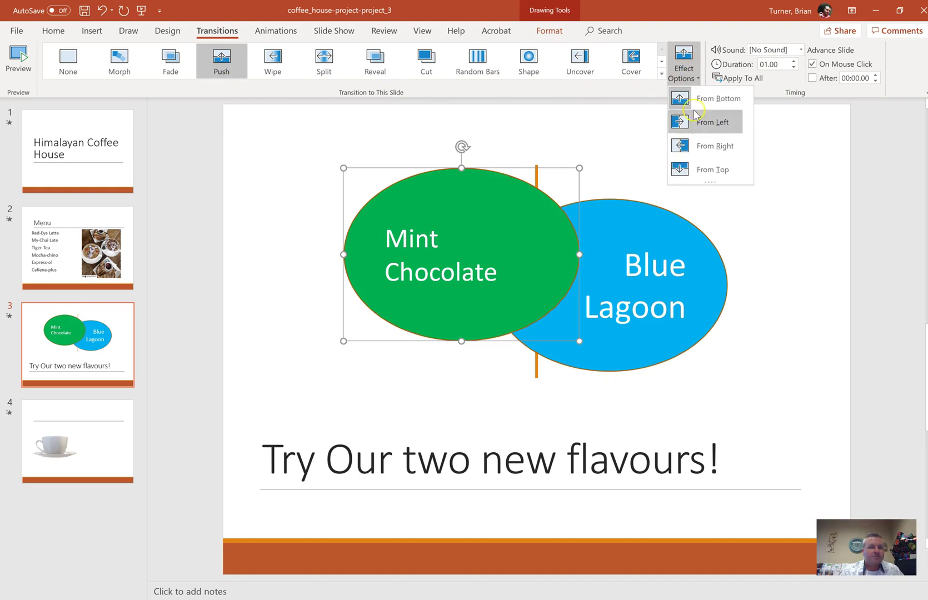
left_click(702, 123)
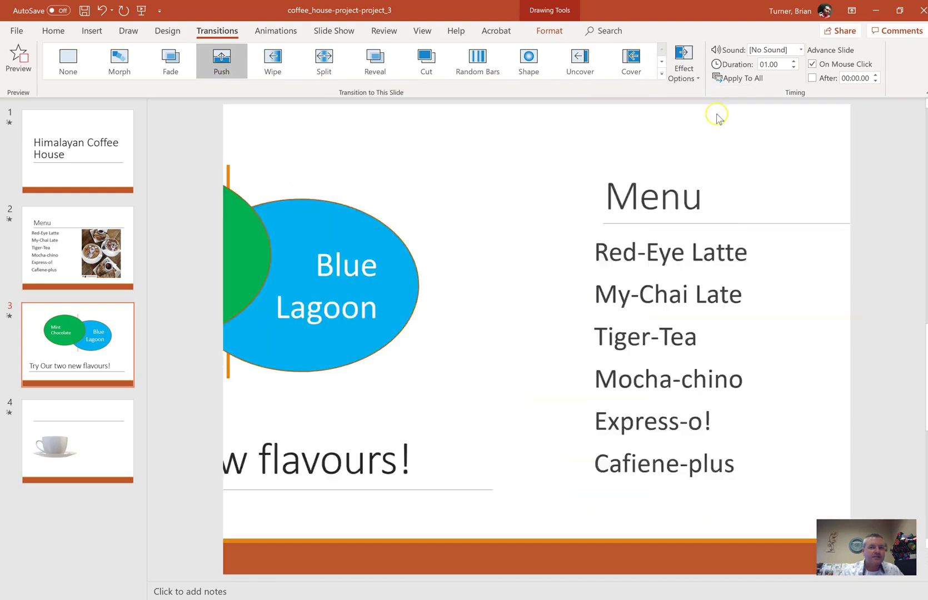
left_click(736, 81)
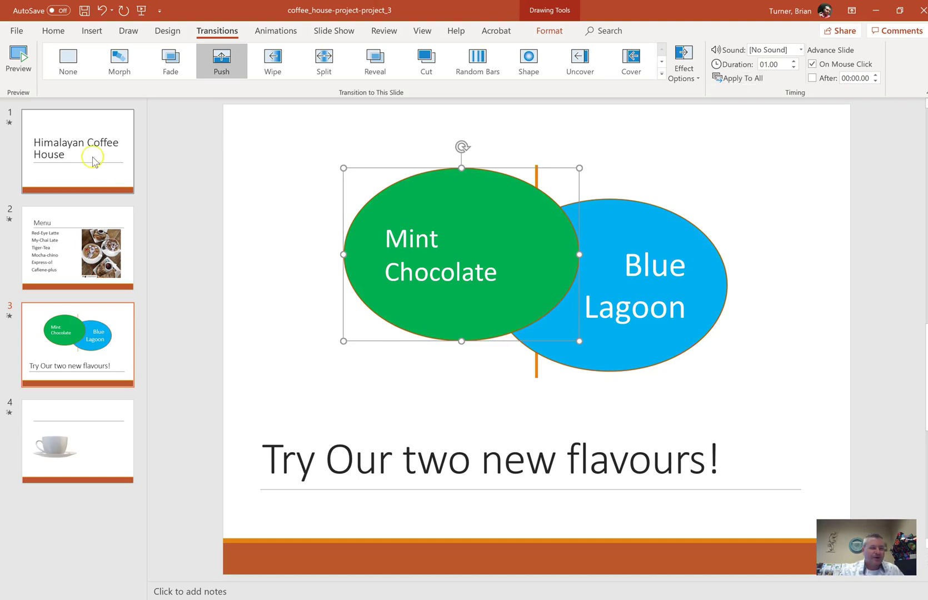
Step: On slide 1, select the Himalayan Coffee House title box as a whole object
left_click(93, 159)
left_click(466, 356)
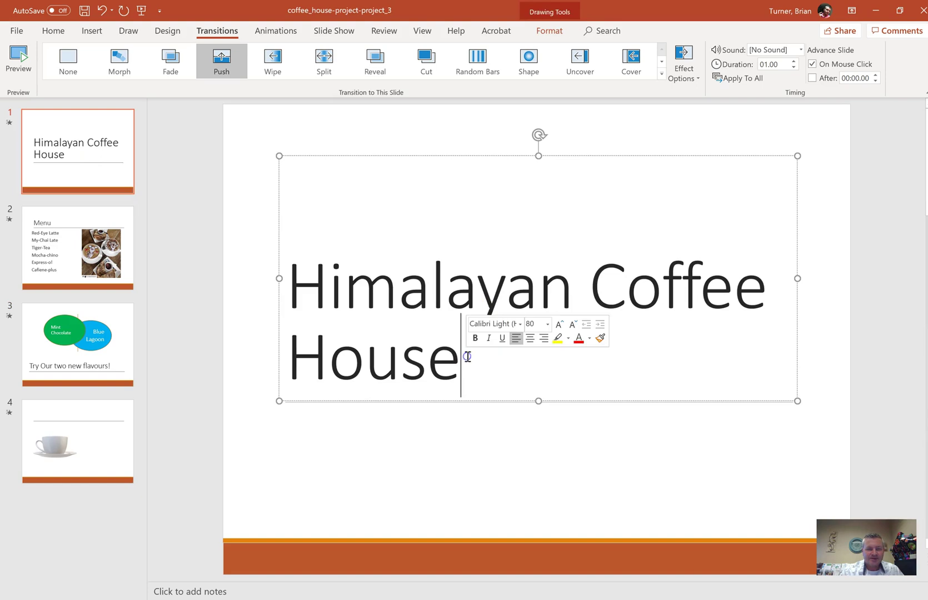
left_click_drag(467, 356, 319, 305)
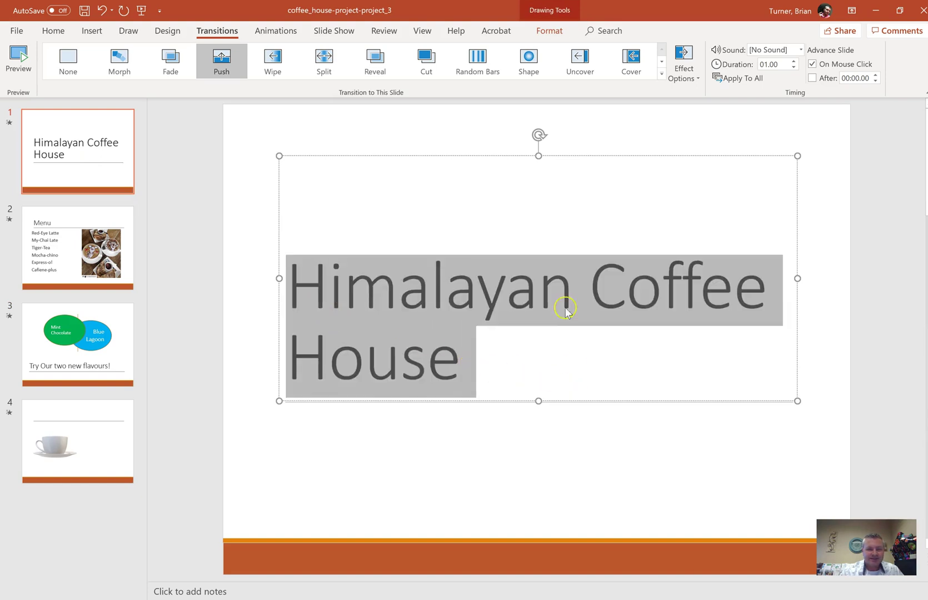
left_click(497, 155)
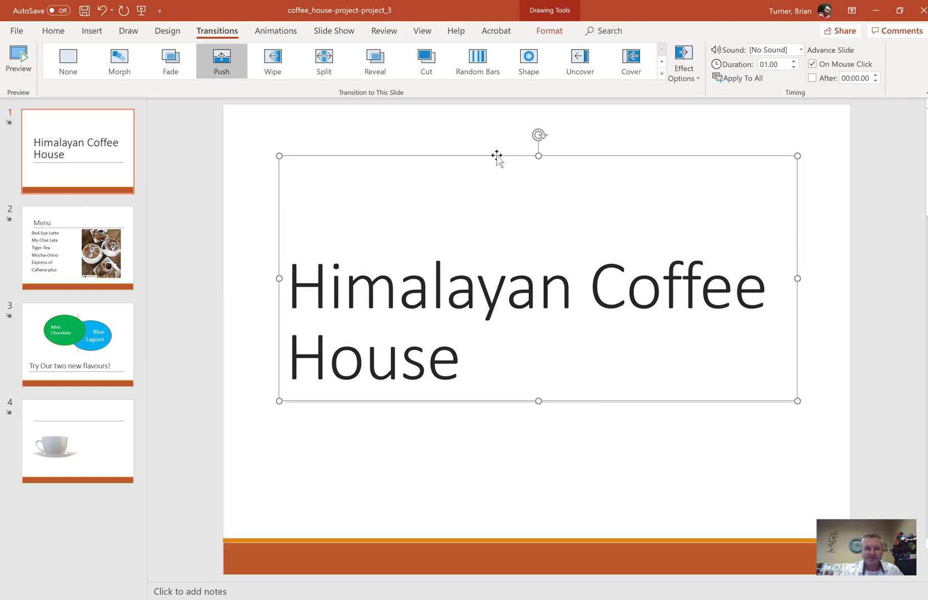
left_click(480, 140)
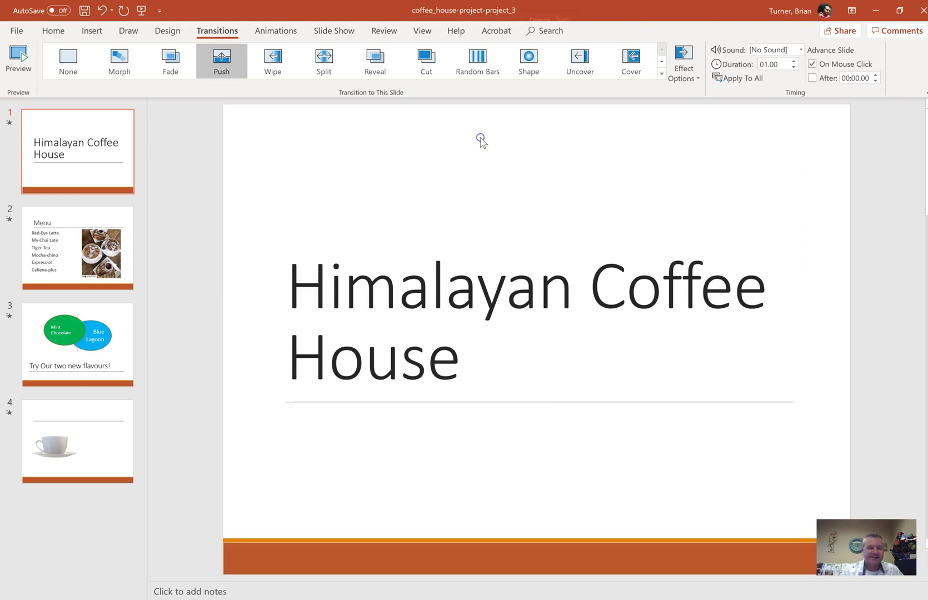
left_click(471, 278)
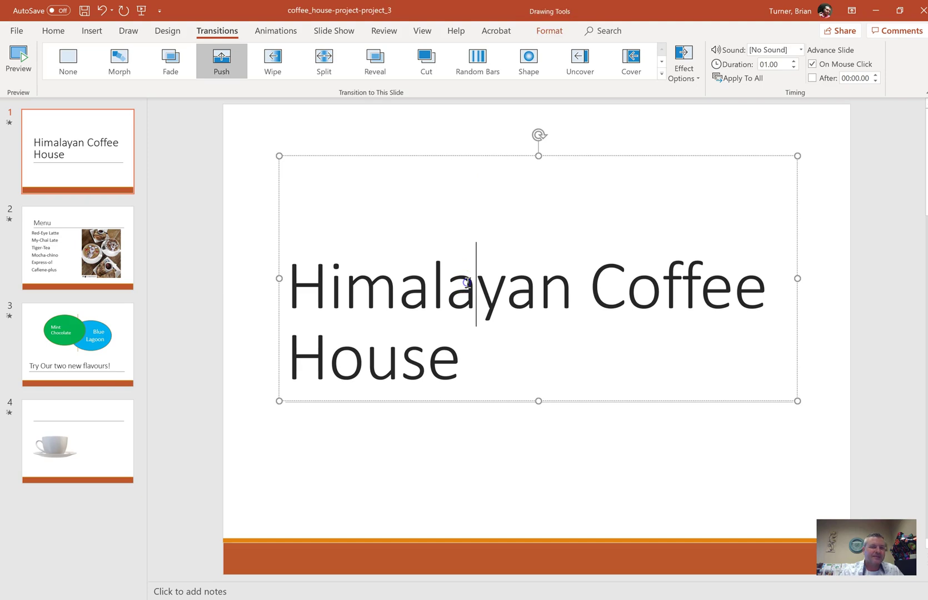
left_click(471, 155)
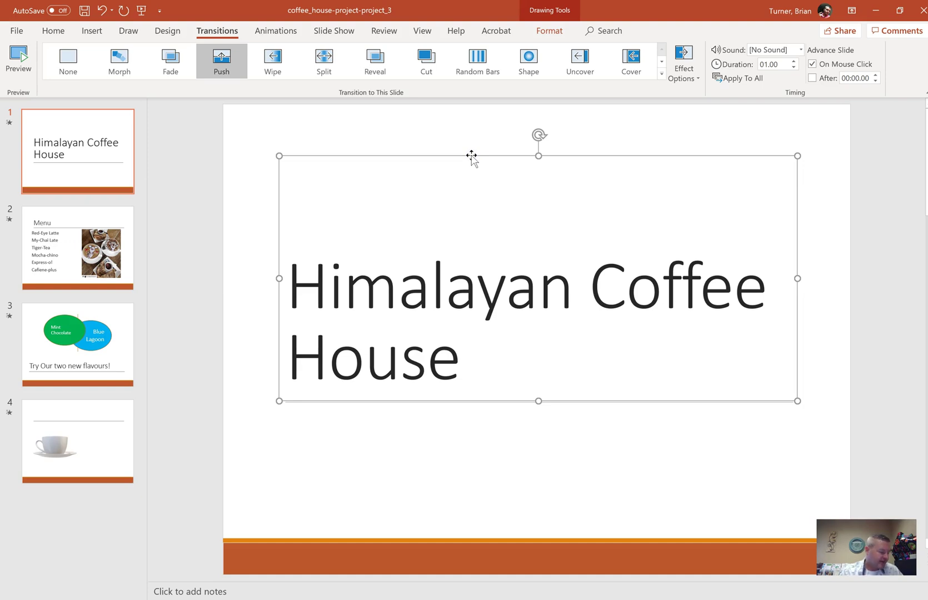
Step: Apply the white fill, orange outline, hard orange shadow WordArt style to the title
left_click(548, 31)
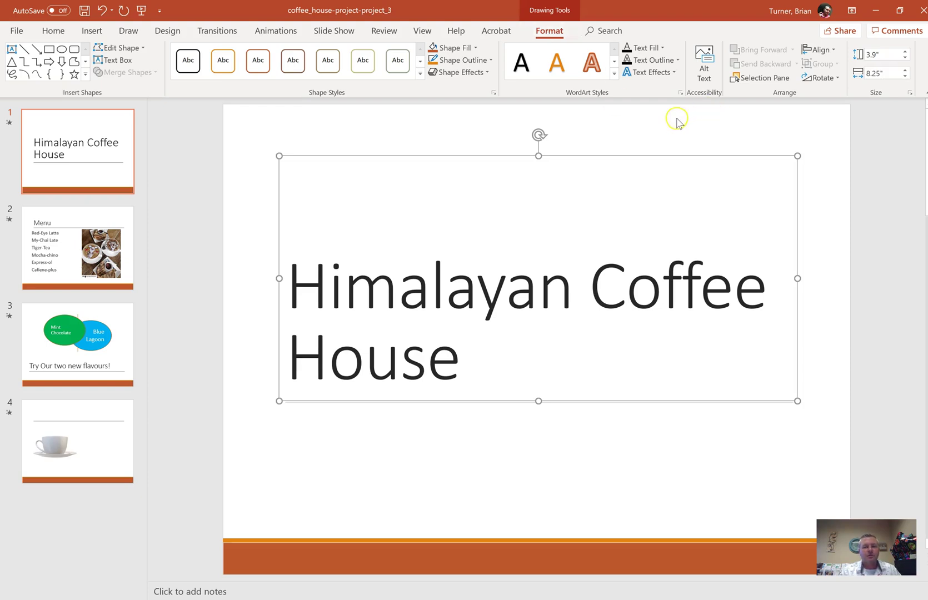
left_click(613, 73)
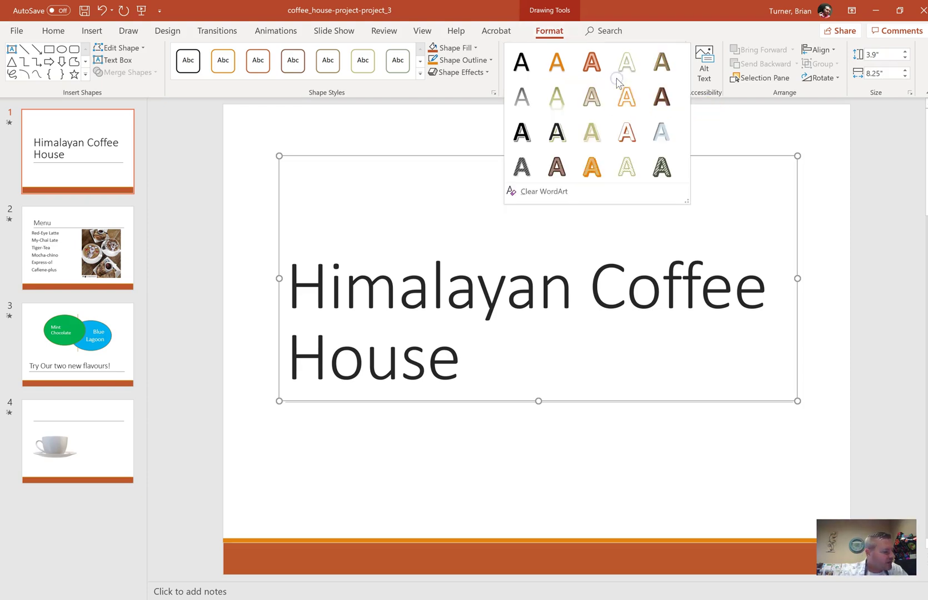
left_click(626, 138)
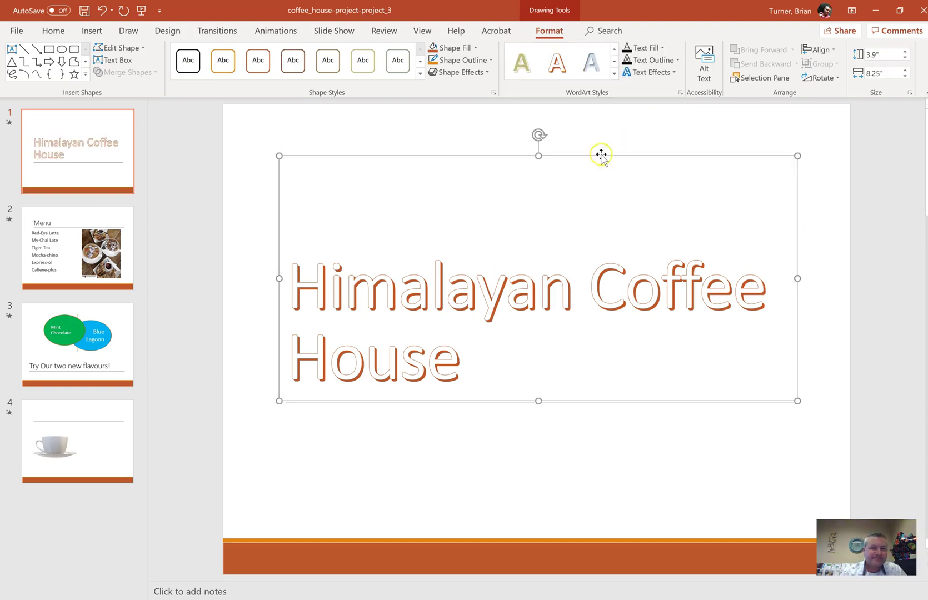
left_click(614, 76)
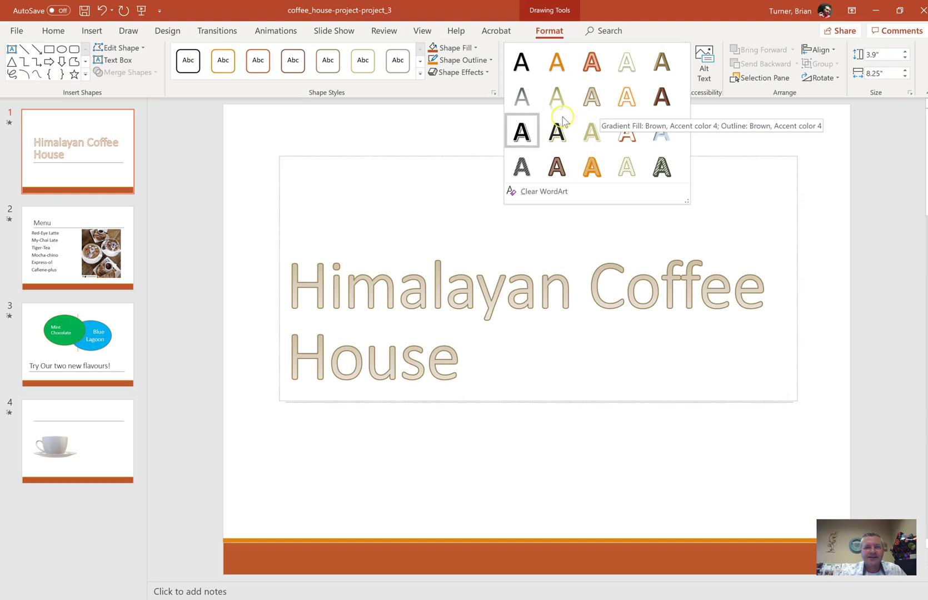
left_click(415, 133)
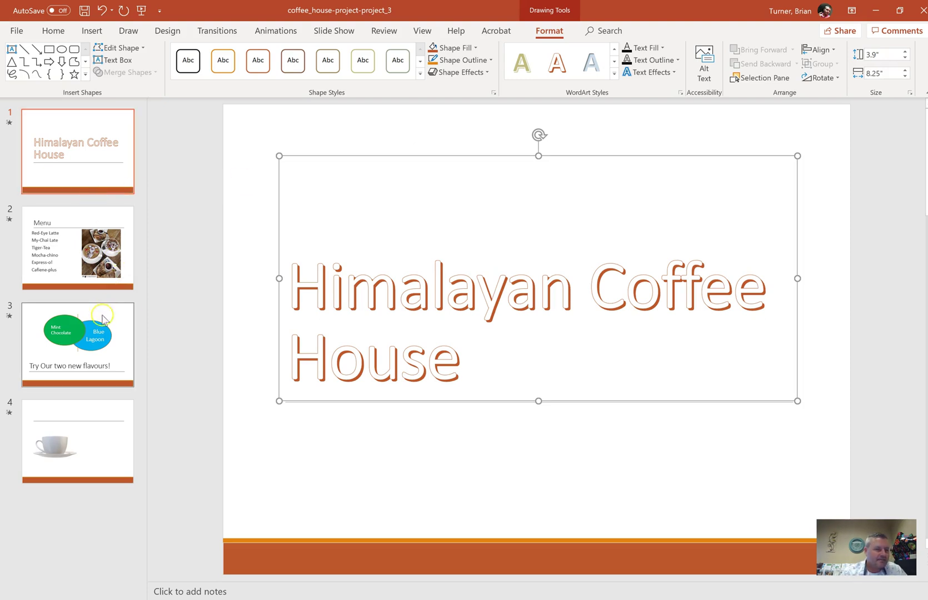
Step: Move the Try Our two new flavours slide above the Menu slide to become slide 2
left_click_drag(122, 318, 126, 205)
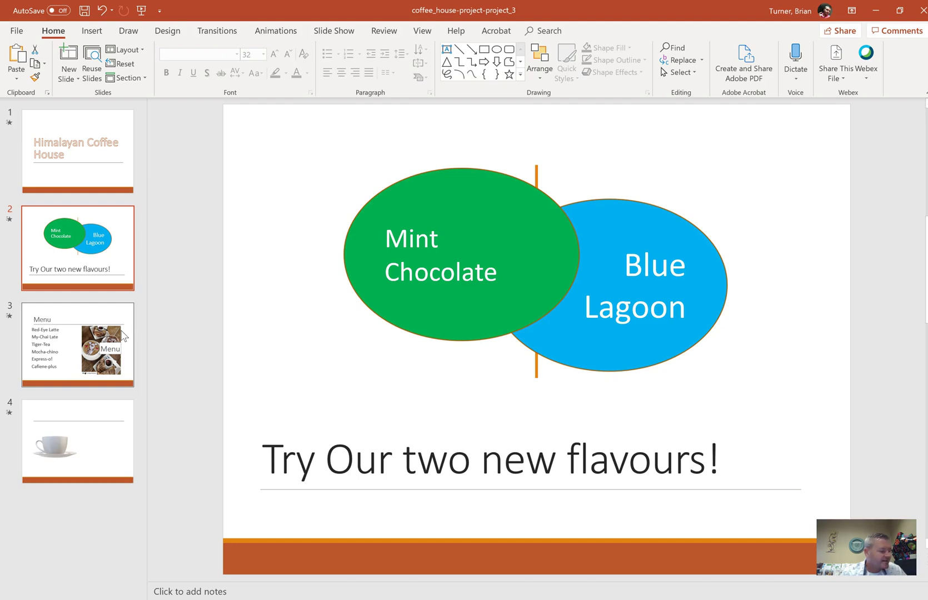
Step: Add a 'Draft' footer and slide numbers to all slides, hidden on the title slide
left_click(92, 31)
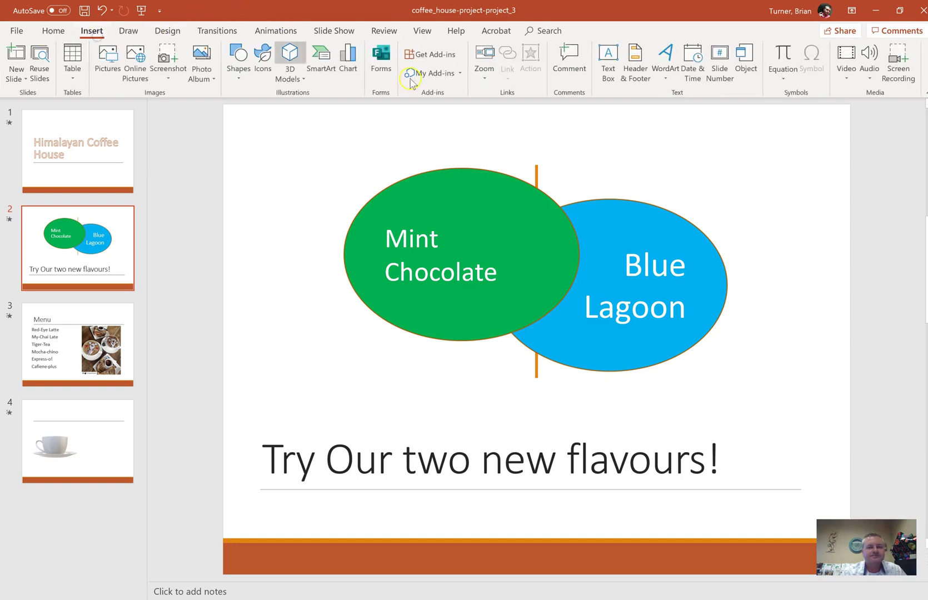
left_click(636, 70)
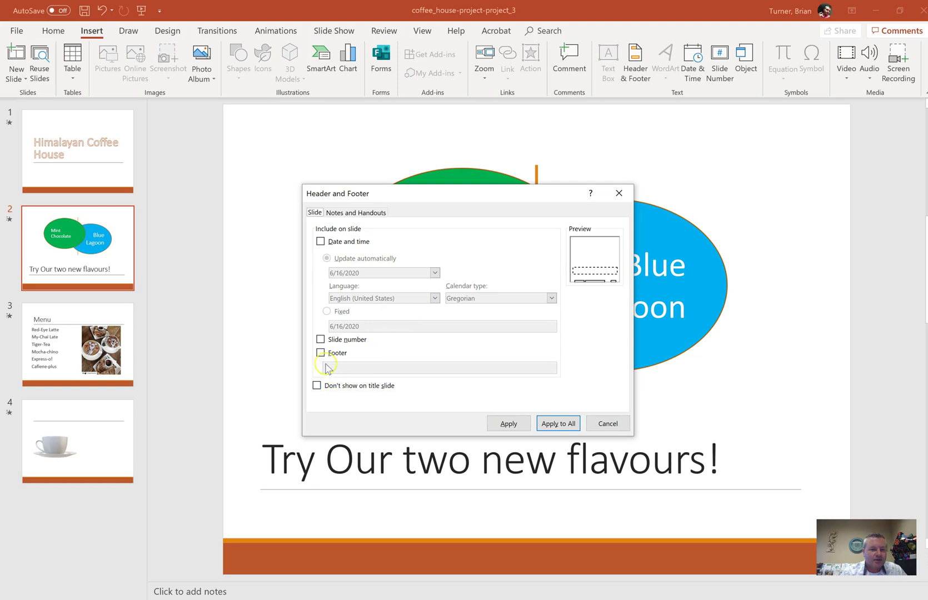
left_click(320, 354)
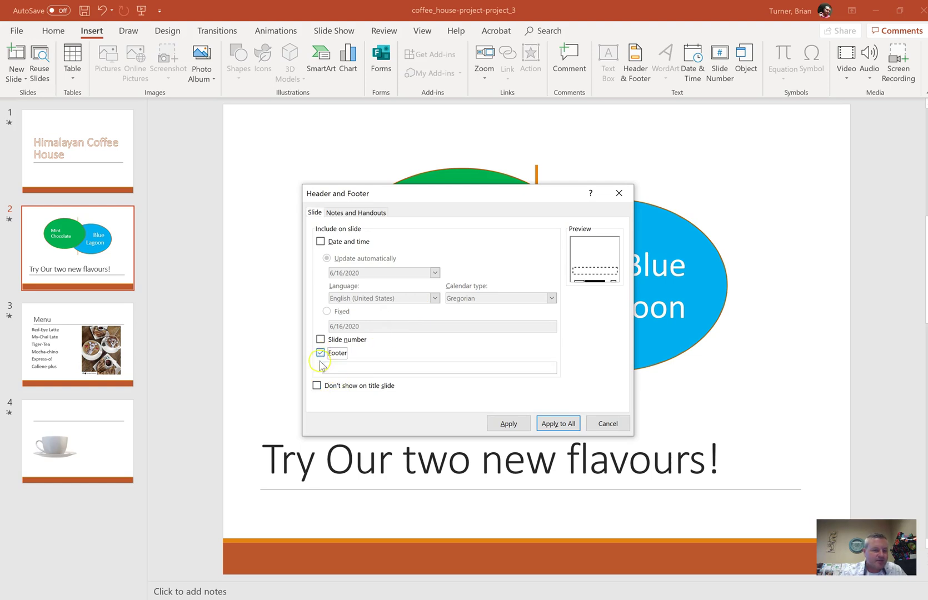
left_click(318, 388)
left_click(357, 370)
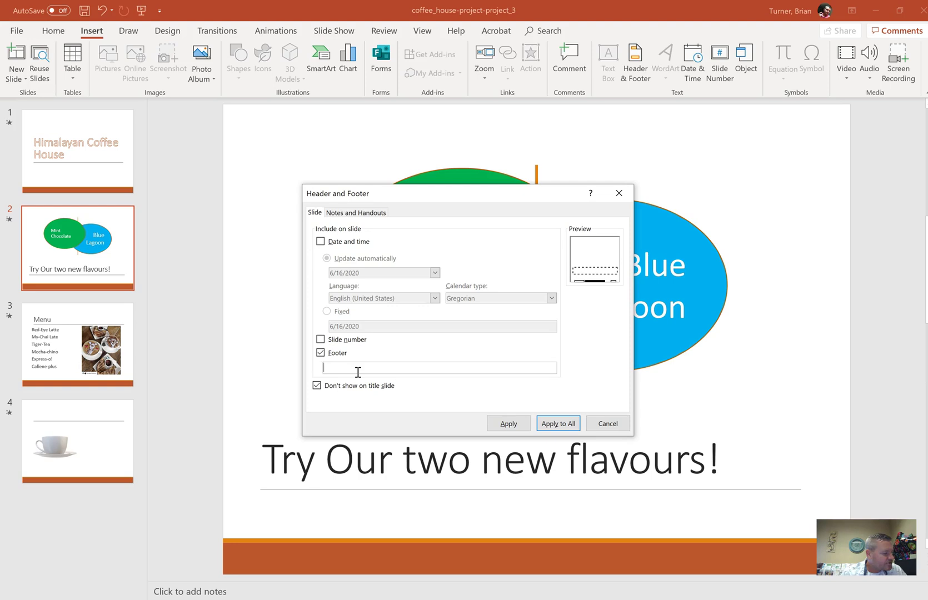
type("Draft")
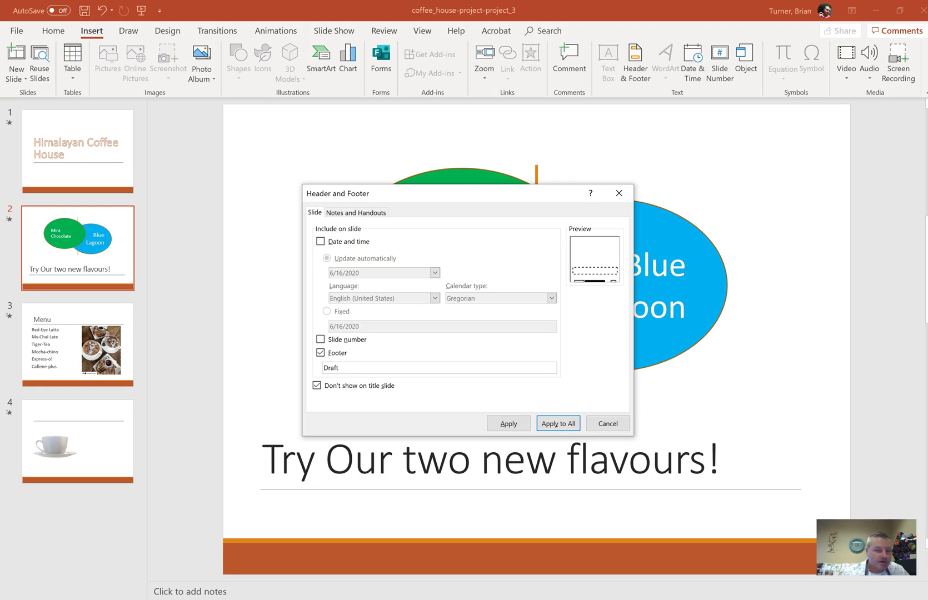
left_click(320, 339)
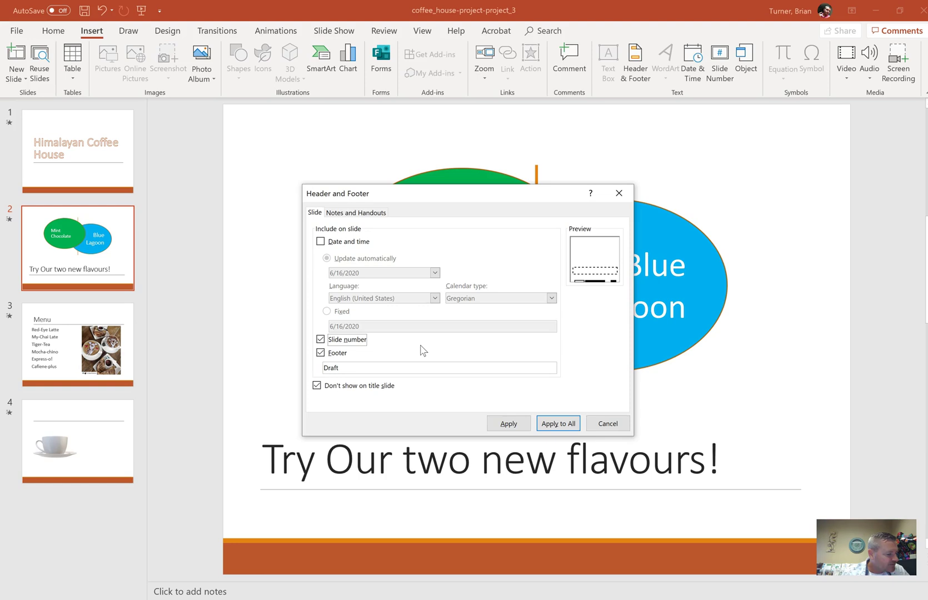
left_click(317, 386)
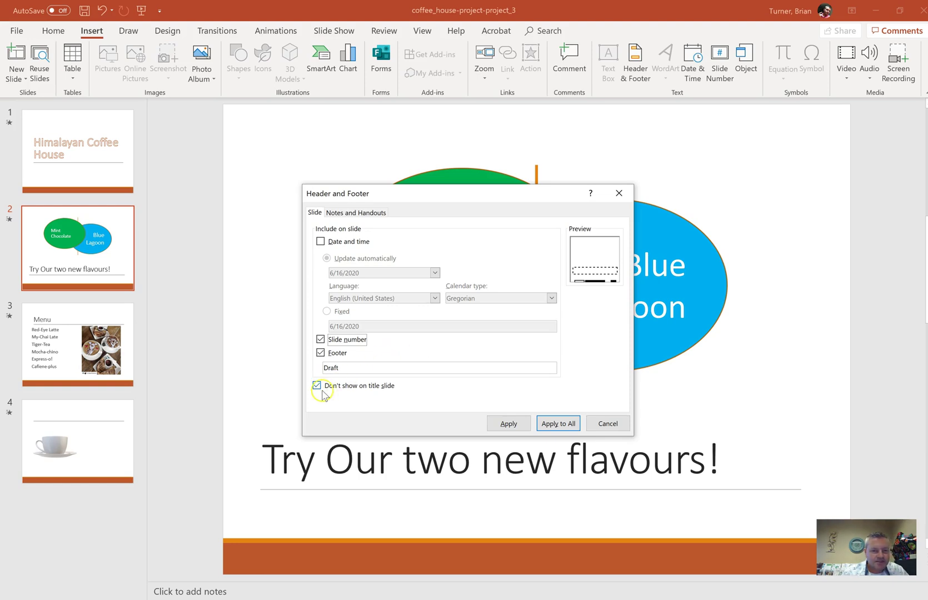
left_click(558, 423)
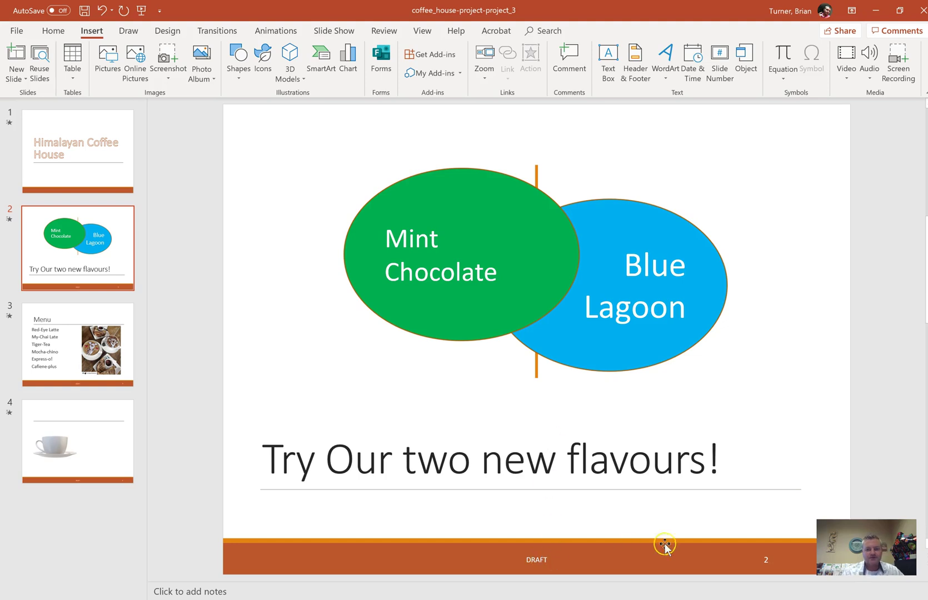
Step: Check the title slide shows no footer, then return to the flavours slide
left_click(527, 571)
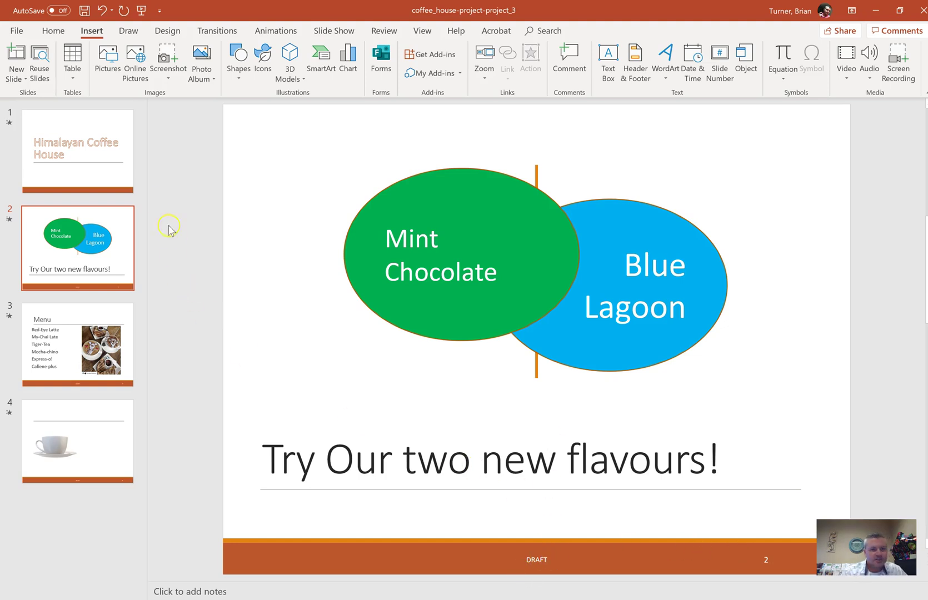
left_click(119, 169)
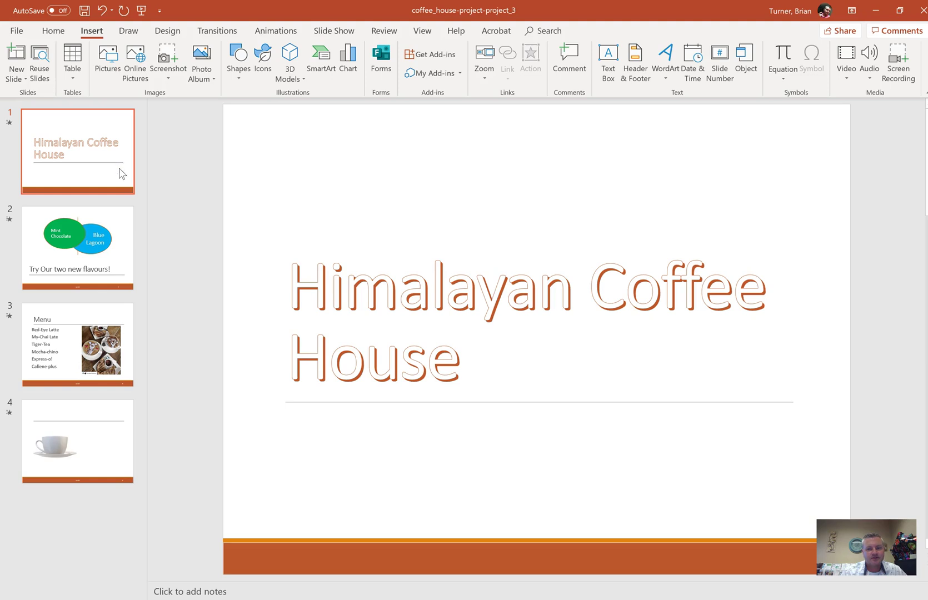
left_click(105, 272)
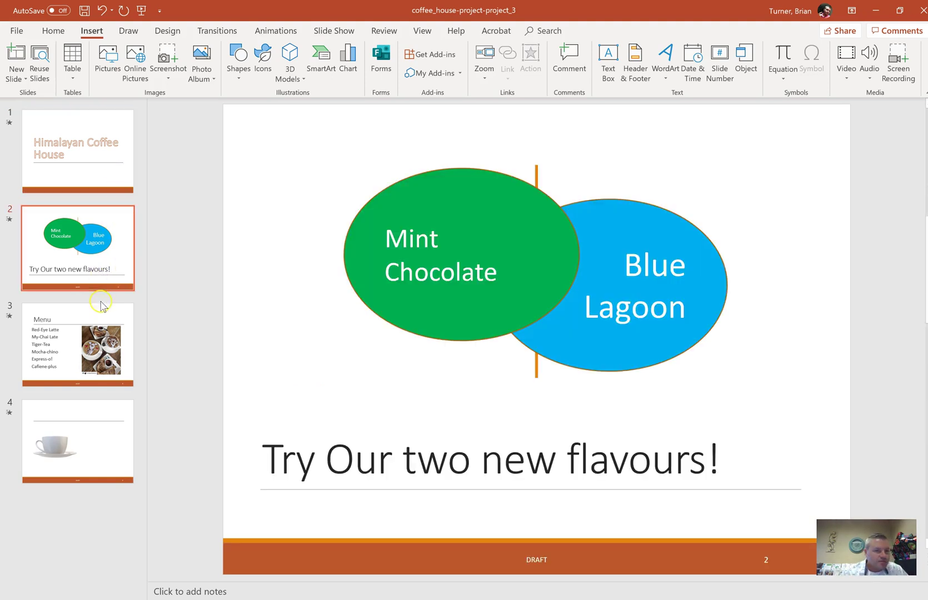
left_click(107, 259)
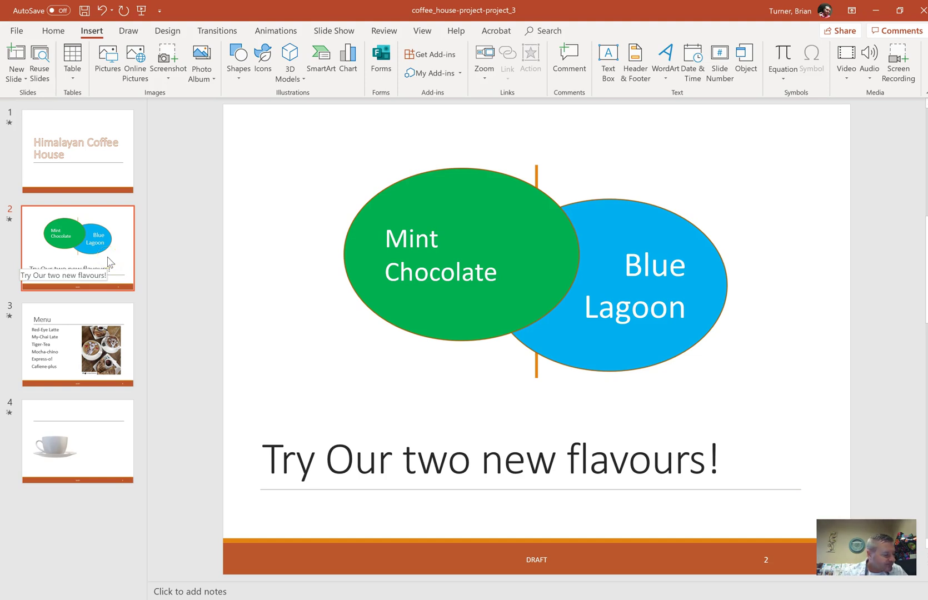
Step: On the Menu slide, open the coffee photo's Format Picture crop settings
left_click(114, 327)
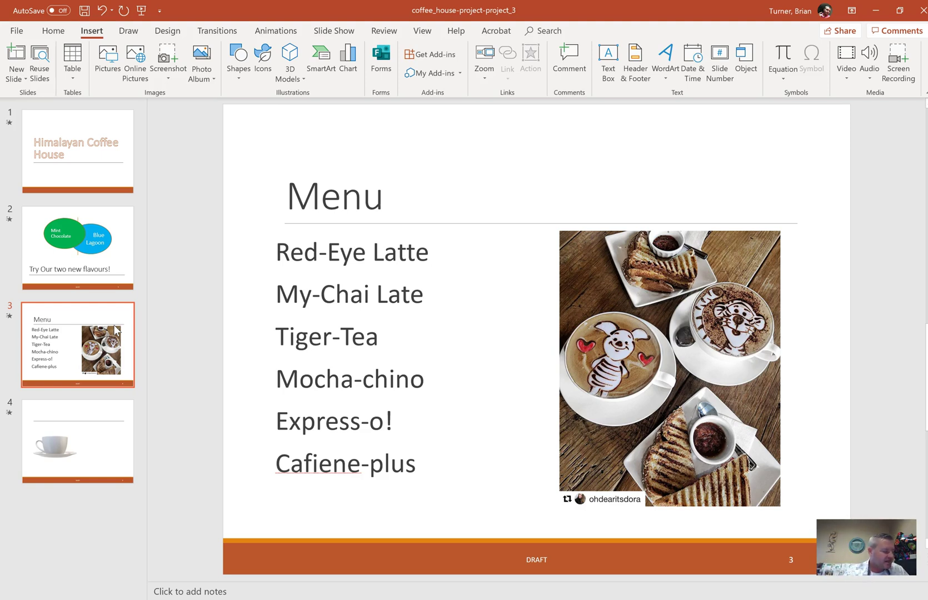
left_click(643, 367)
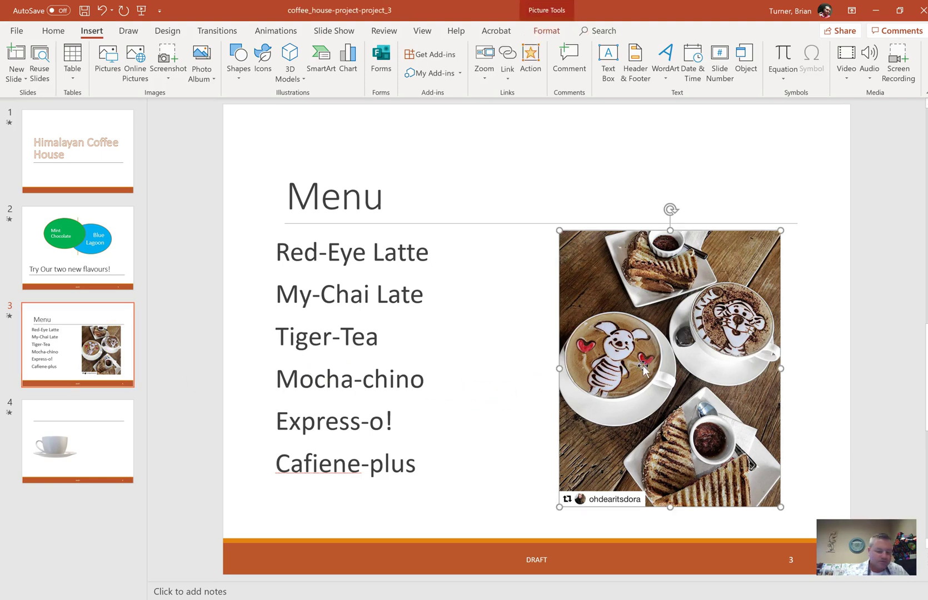
right_click(642, 365)
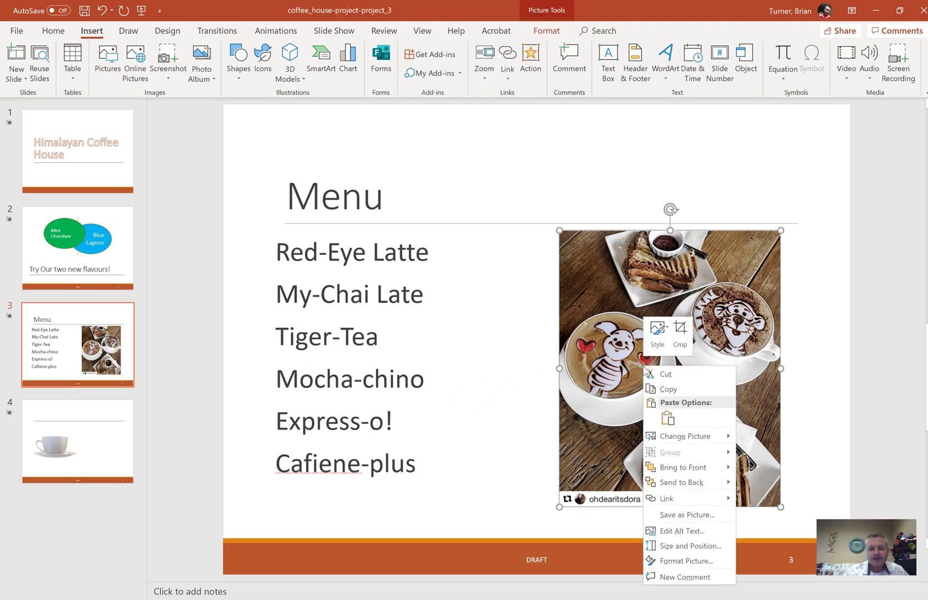
left_click(706, 563)
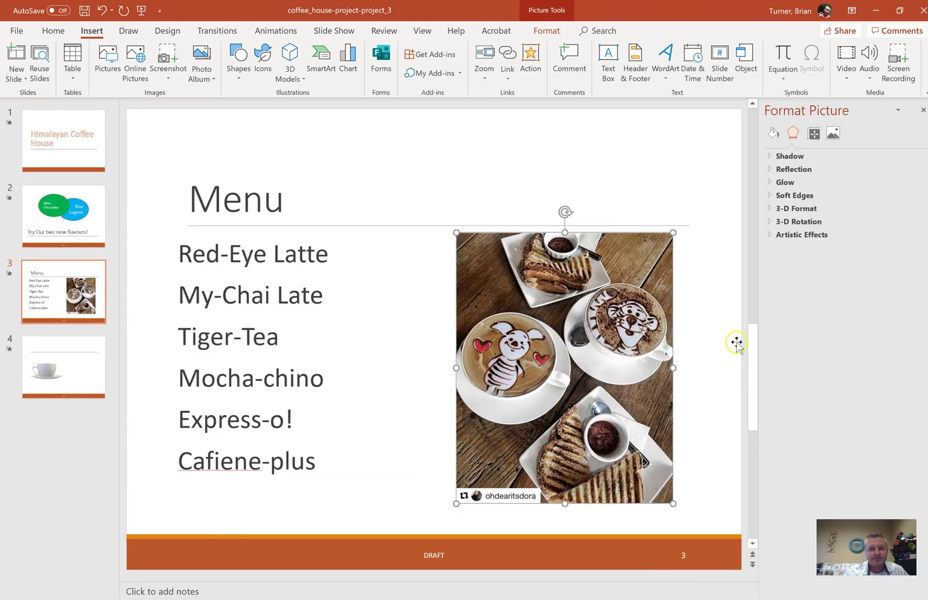
left_click(834, 135)
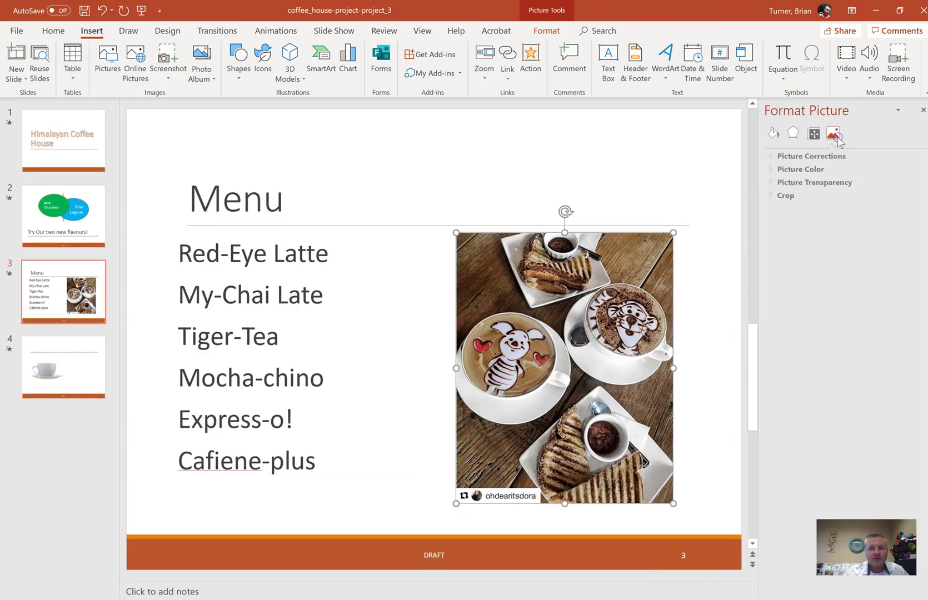
left_click(786, 196)
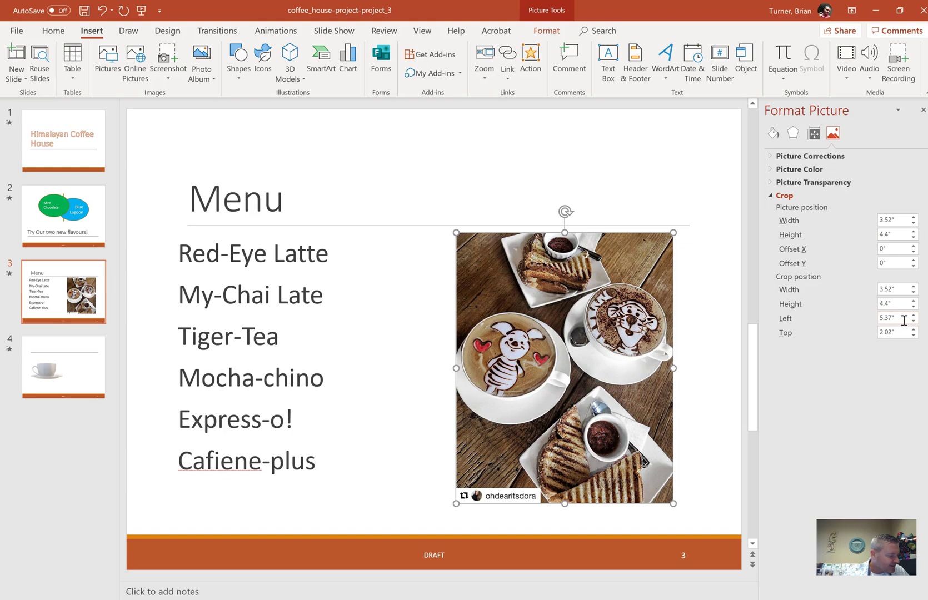
Step: Lower the crop's left position from 5.37" to 5" and close the pane
left_click(913, 321)
left_click(913, 321)
left_click(913, 321)
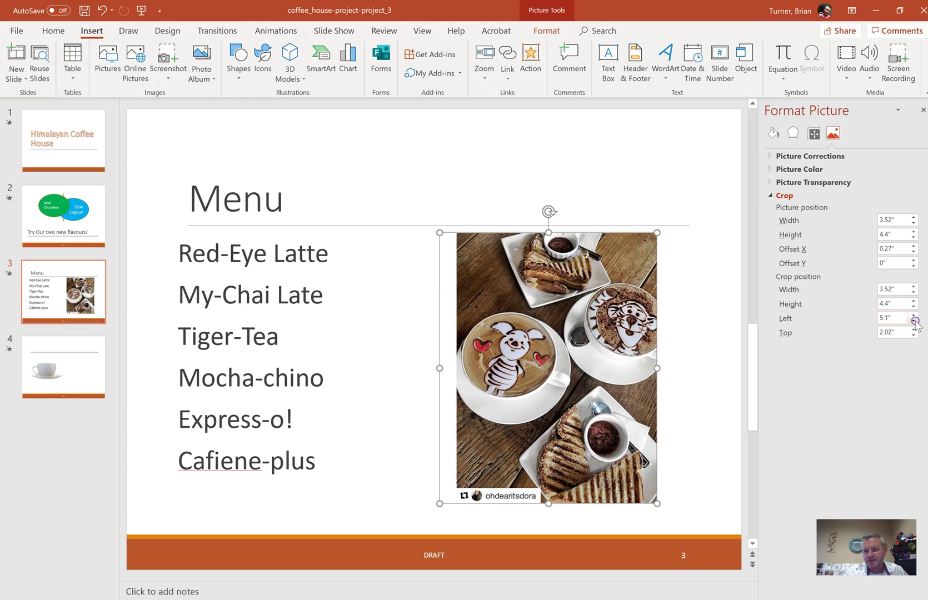
left_click(914, 321)
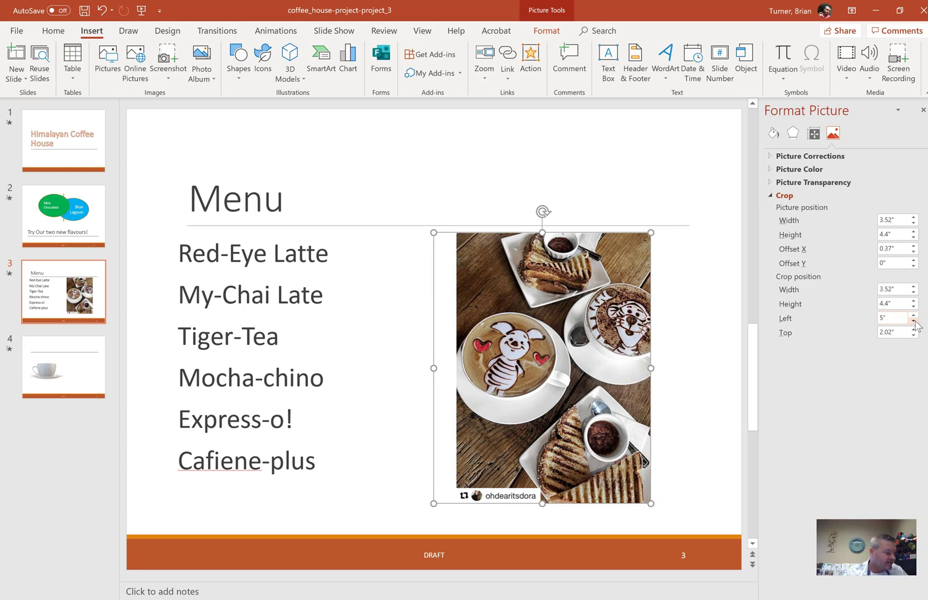
left_click(922, 111)
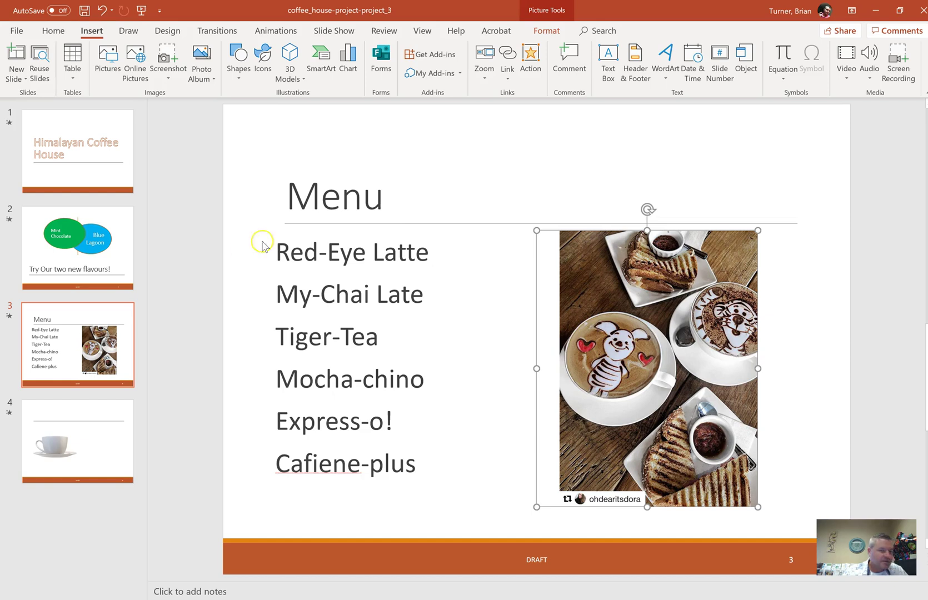
Step: Insert a Line with Markers chart into the empty content area beside the cup on slide 4
left_click(74, 414)
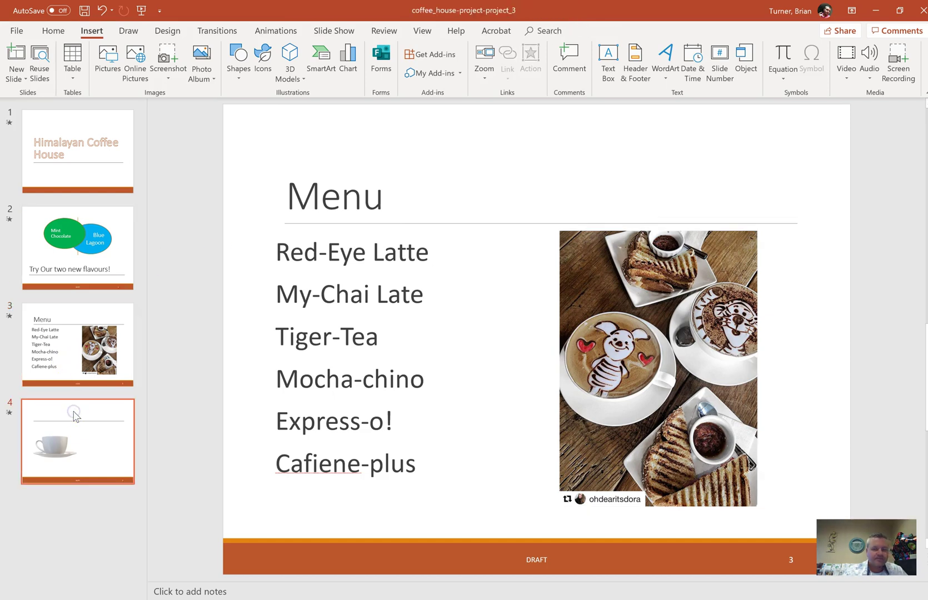
left_click(429, 339)
left_click(462, 265)
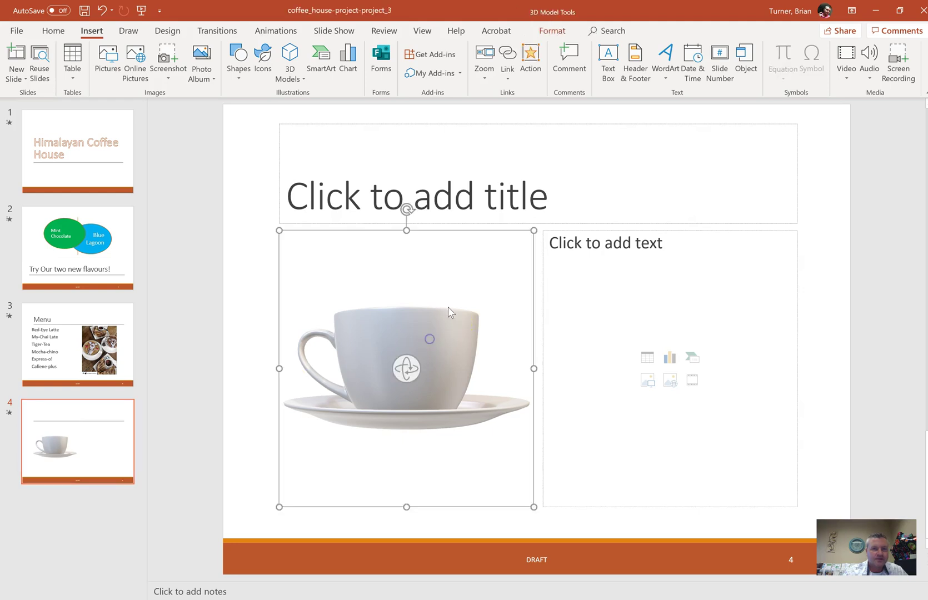
left_click(460, 290)
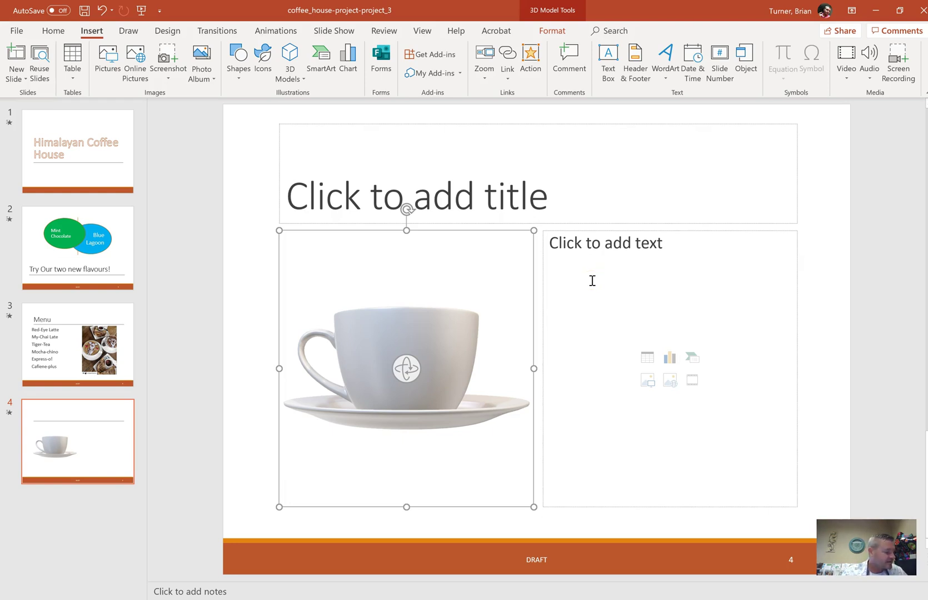
left_click(697, 305)
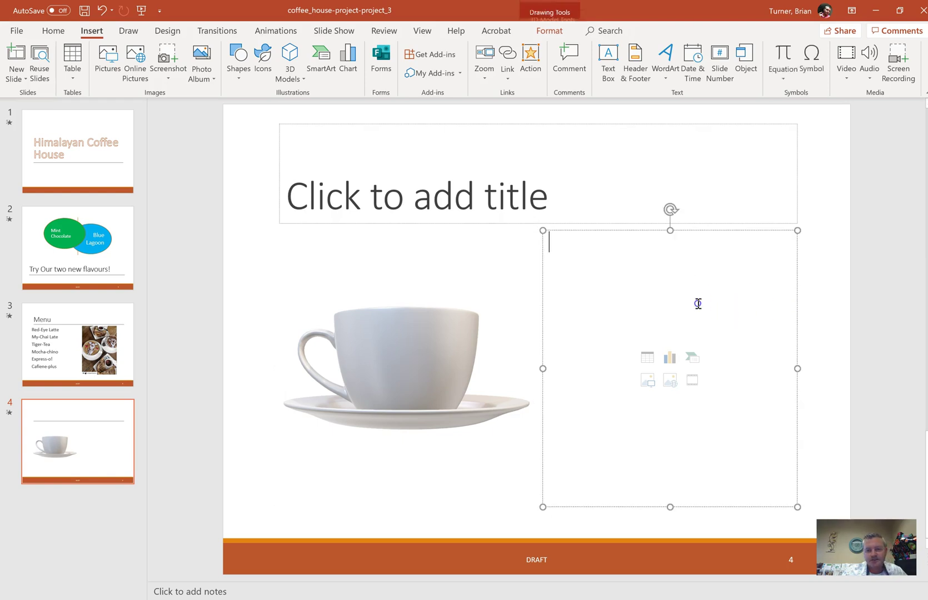
left_click(668, 358)
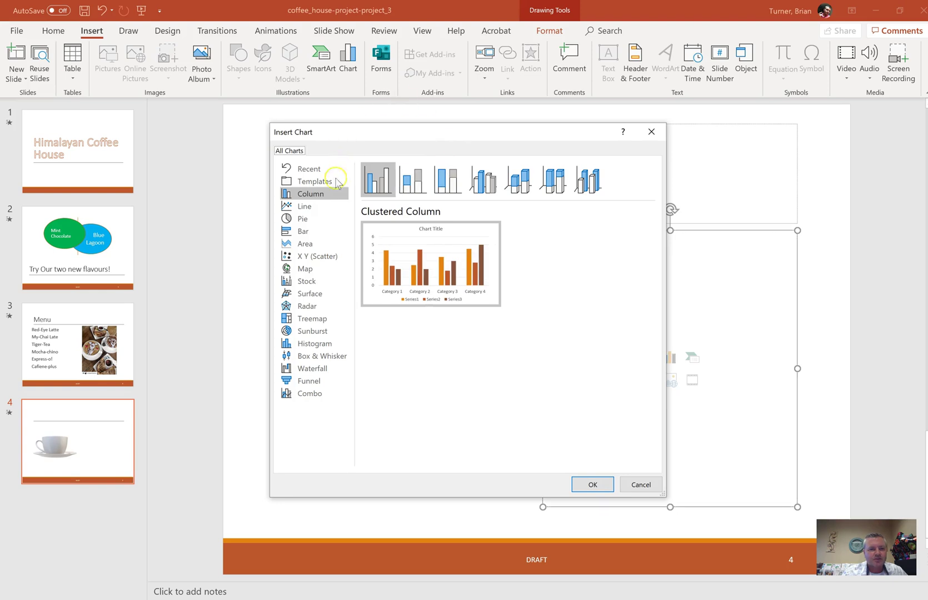
left_click(314, 207)
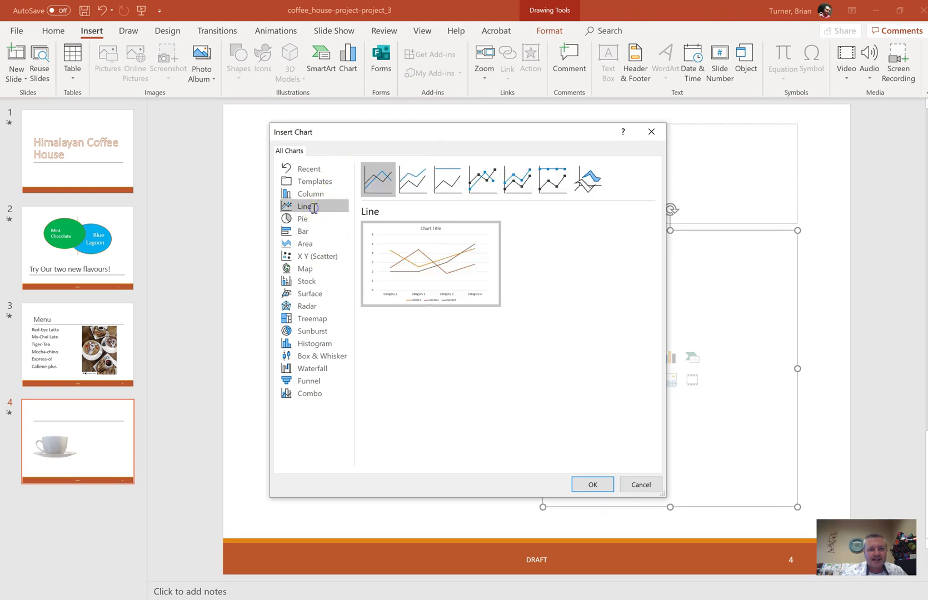
left_click(478, 187)
left_click(596, 489)
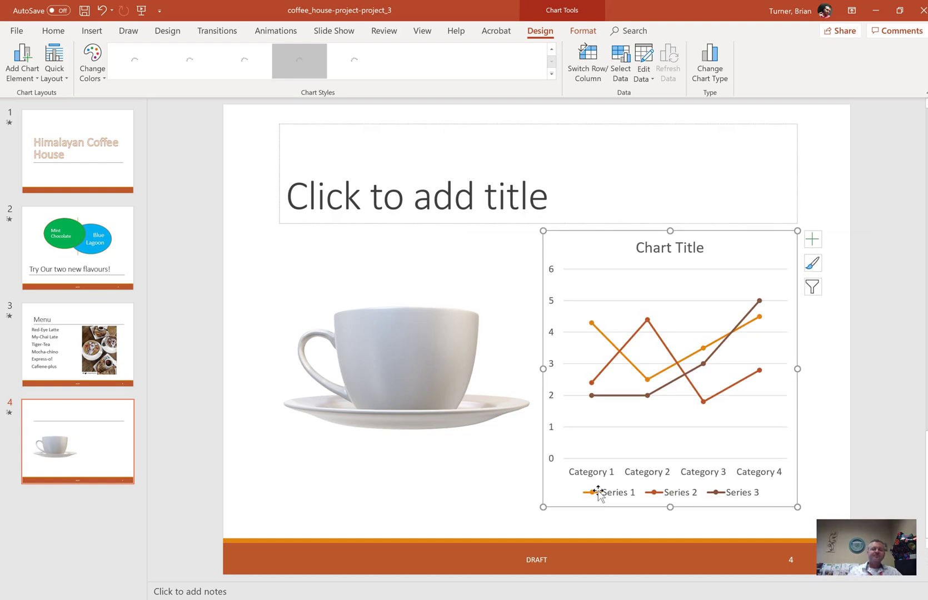
left_click(468, 488)
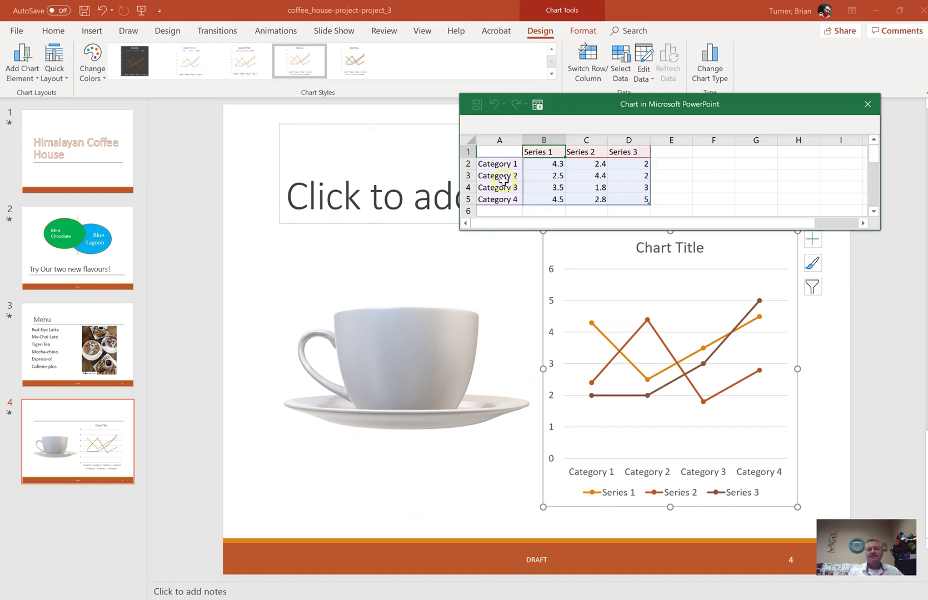
Step: Reset the chart data range to columns A–D so all three series plot, then close the sheet
mouse_move(500, 155)
left_mouse_down()
mouse_move(558, 175)
mouse_move(525, 189)
left_mouse_up()
left_click(615, 177)
left_click(640, 175)
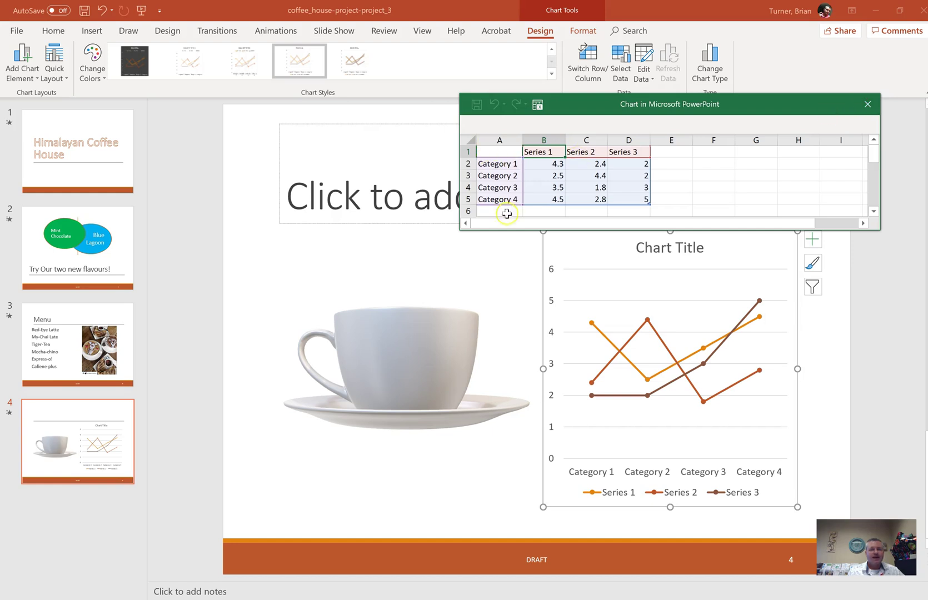
left_click(722, 300)
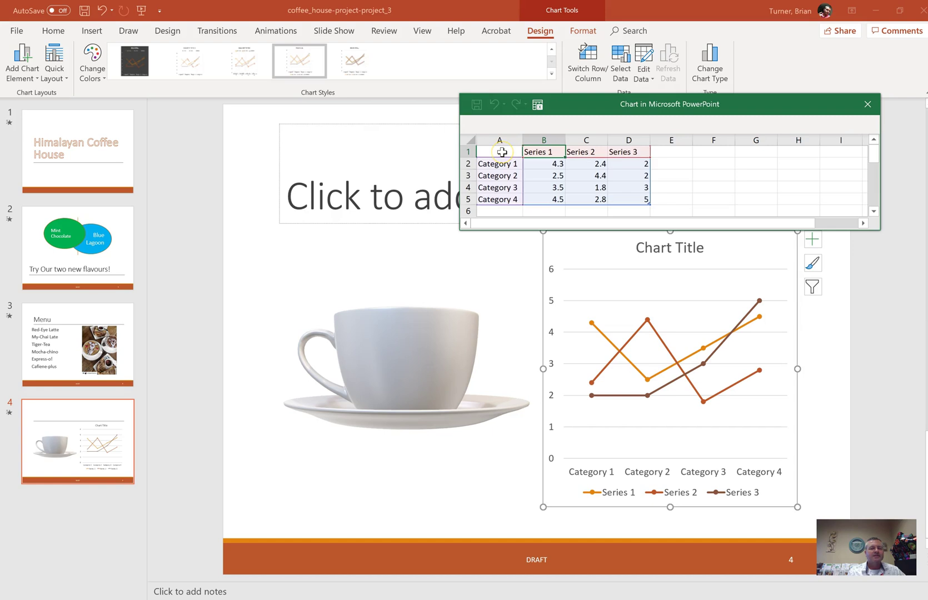
left_click_drag(502, 152, 544, 196)
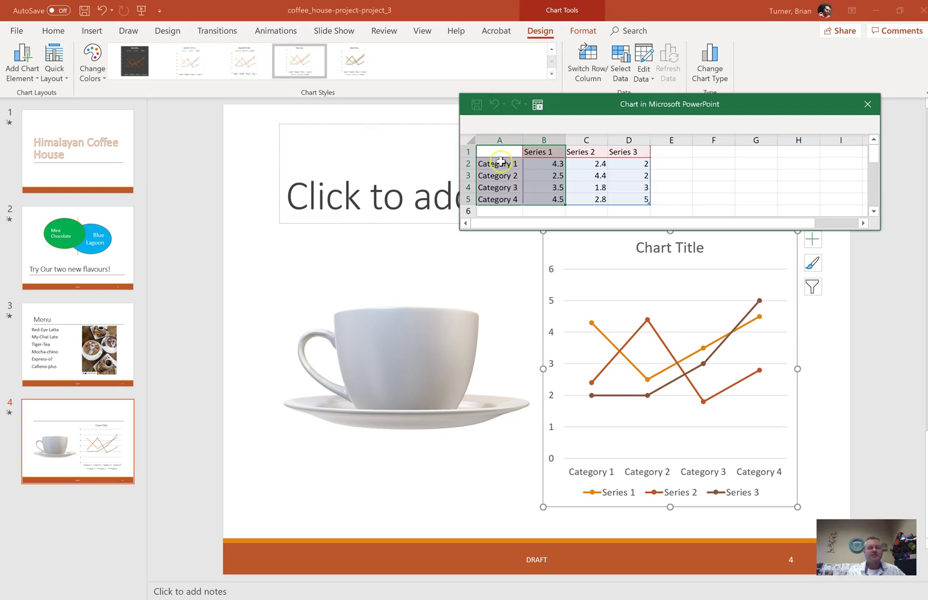
left_click(580, 152)
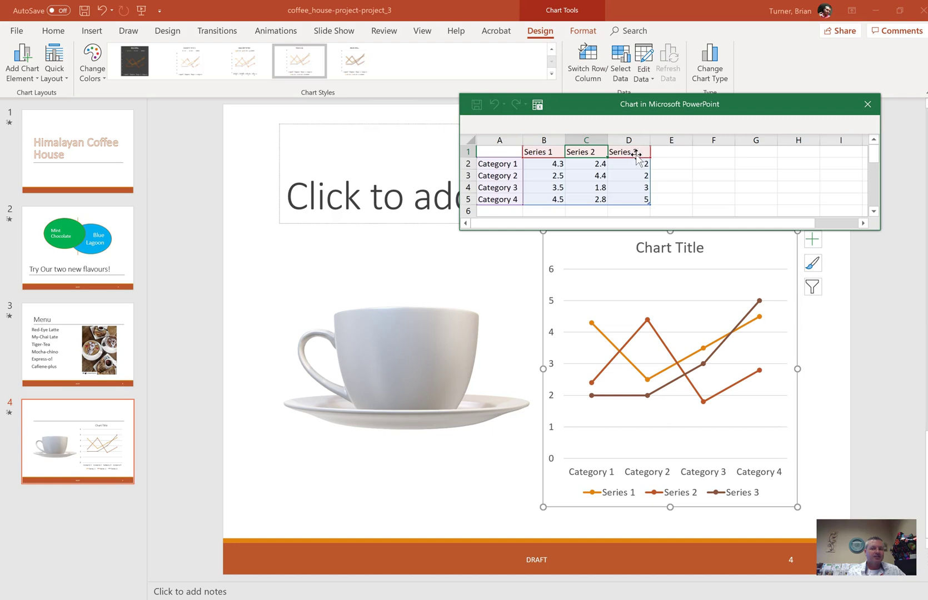
left_click_drag(648, 203, 571, 205)
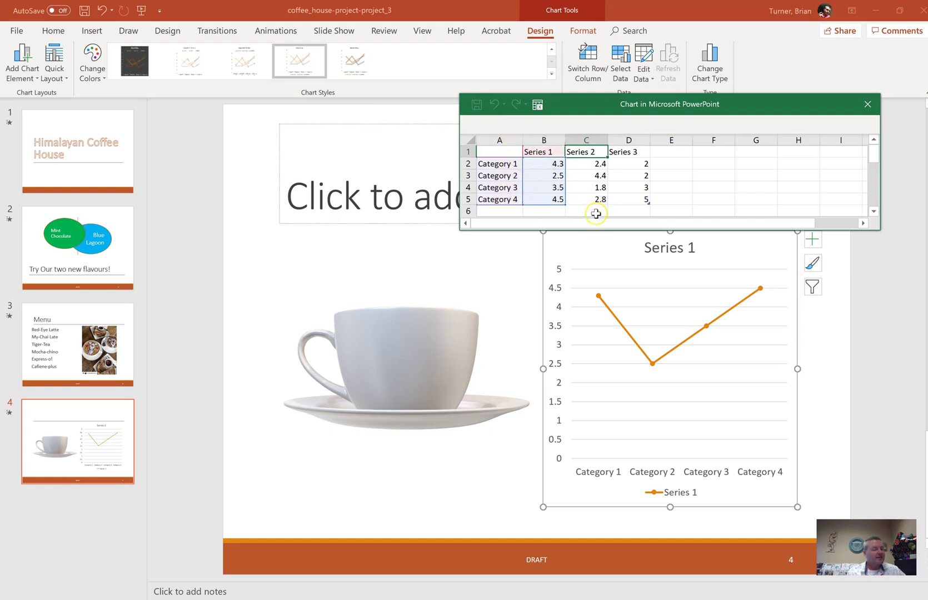
left_click_drag(563, 202, 638, 159)
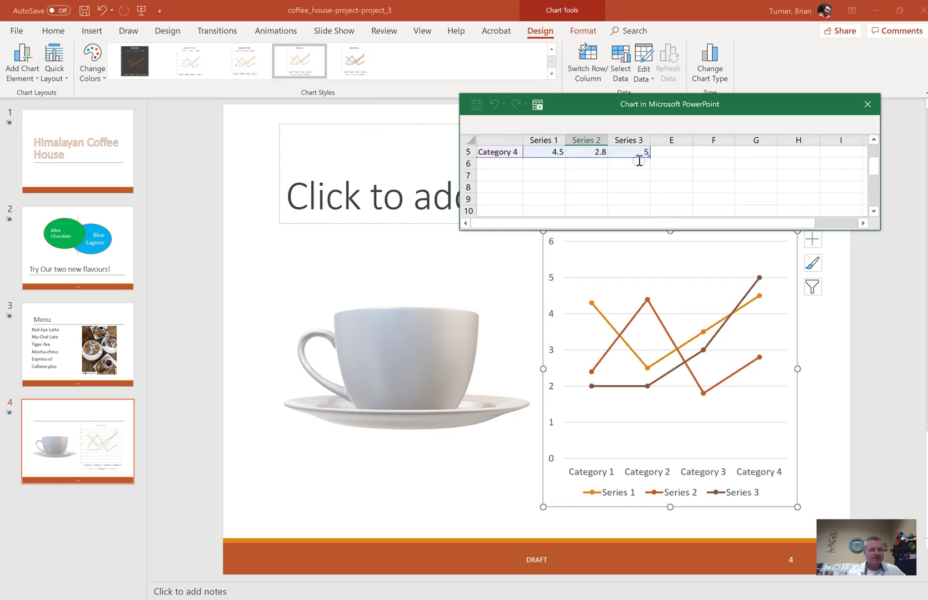
left_click(864, 105)
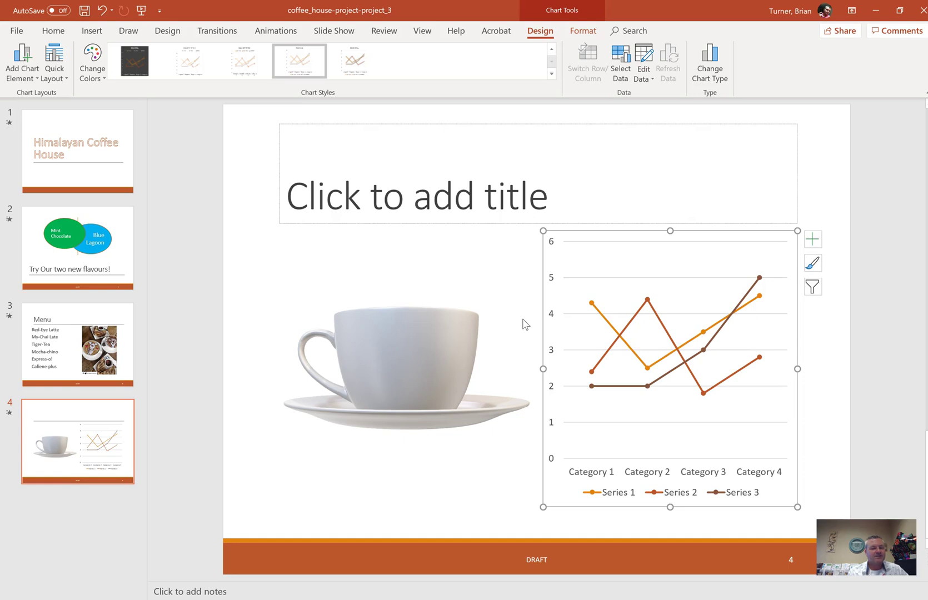
Step: Select the 3D coffee cup model on slide 4
left_click(522, 479)
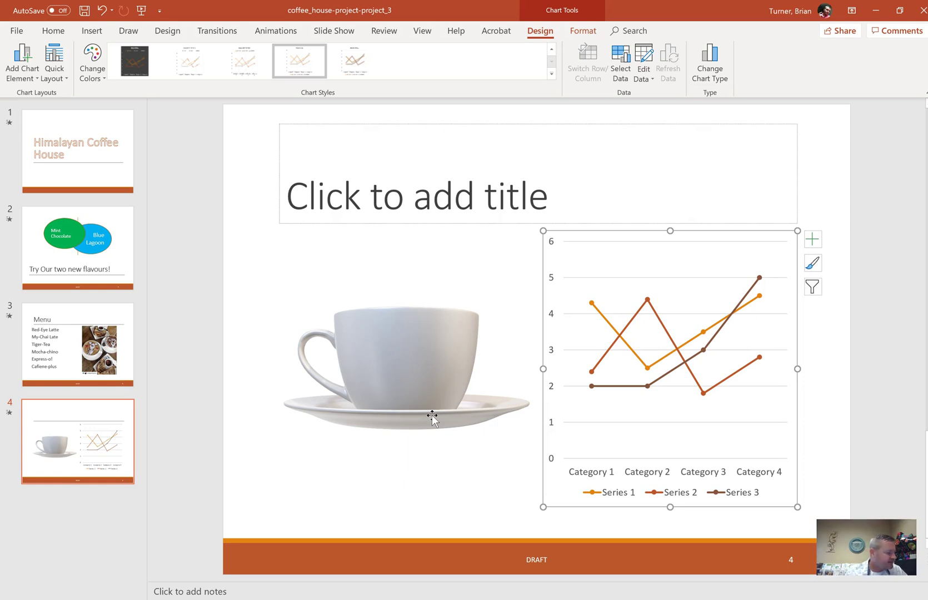
left_click(390, 391)
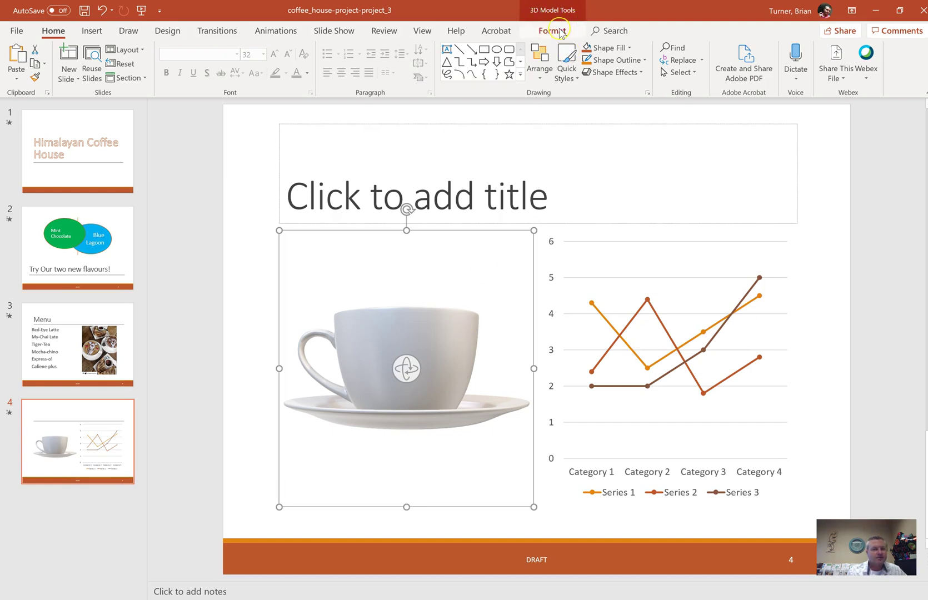
Step: Turn the 3D coffee cup to the Above Front Right view
left_click(559, 30)
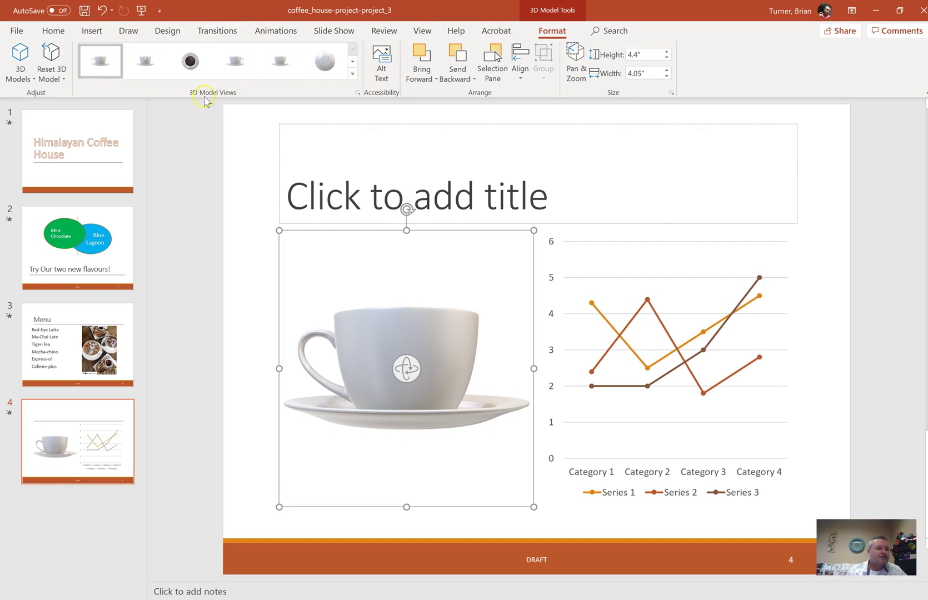
left_click(353, 74)
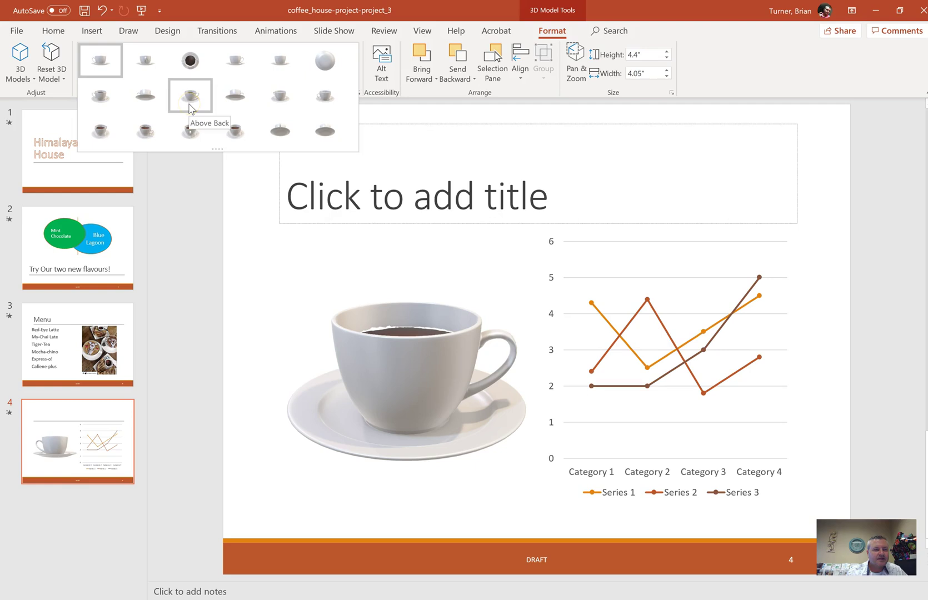
left_click(296, 106)
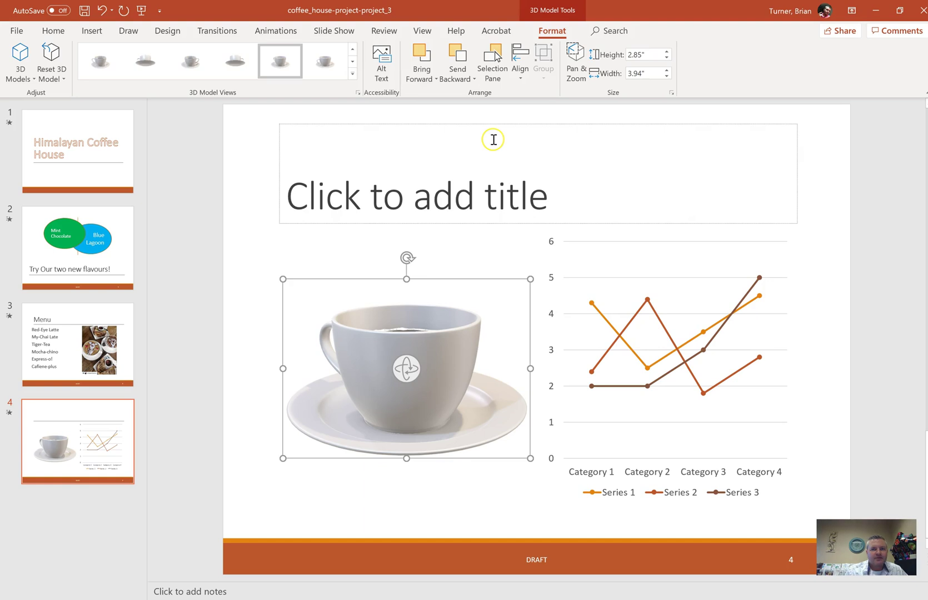
Step: Set the 3D cup's height to 4.5 inches, scaling its width to 6.21 inches
left_click(621, 56)
left_click_drag(621, 56, 650, 57)
type("4.5")
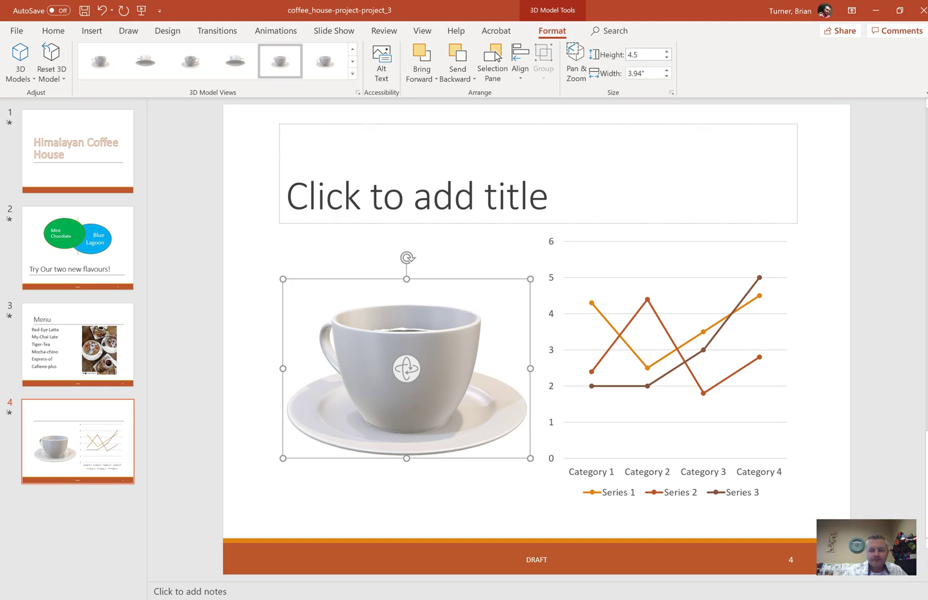
key("Return")
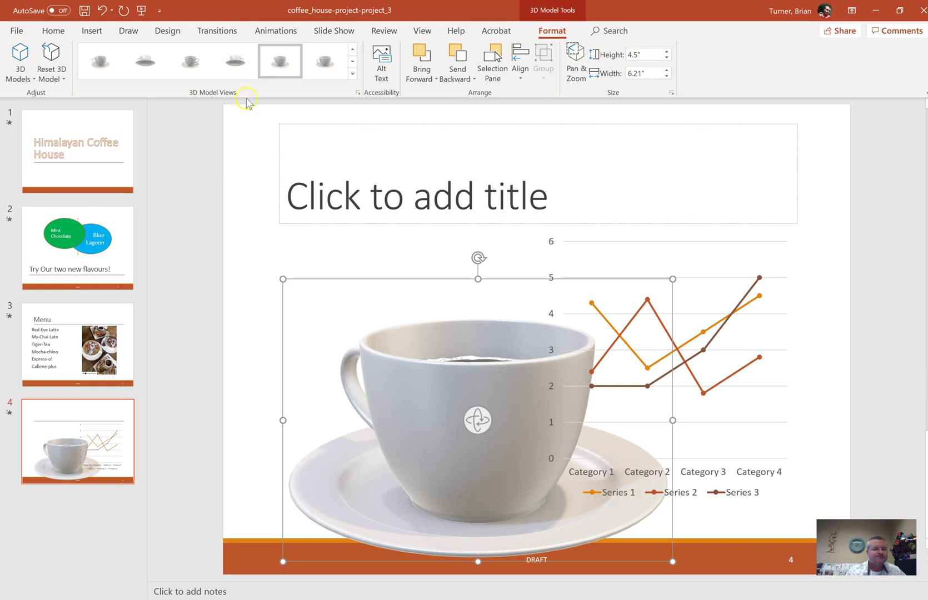
Step: Apply the Rotate transition with the From Left effect to all slides
left_click(198, 30)
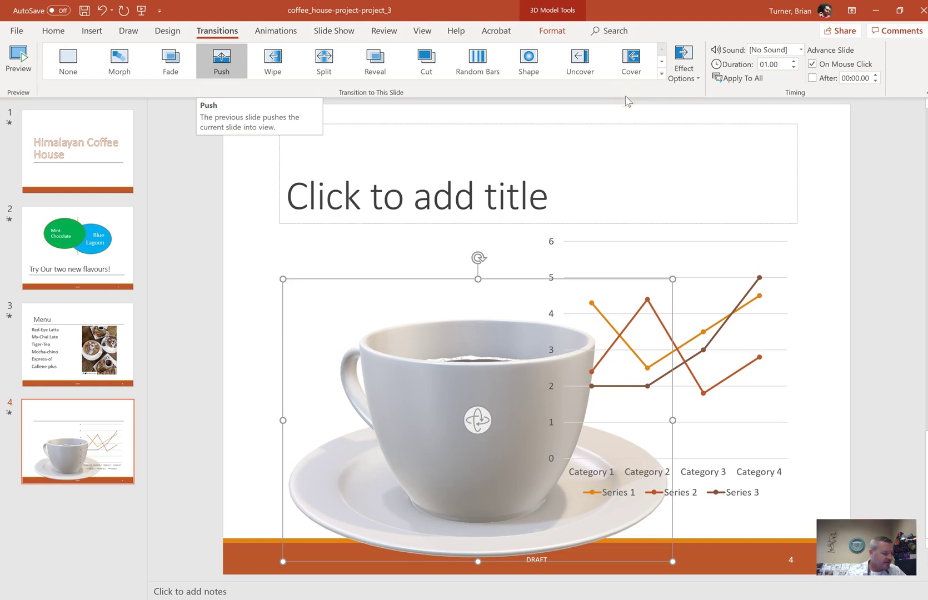
left_click(661, 76)
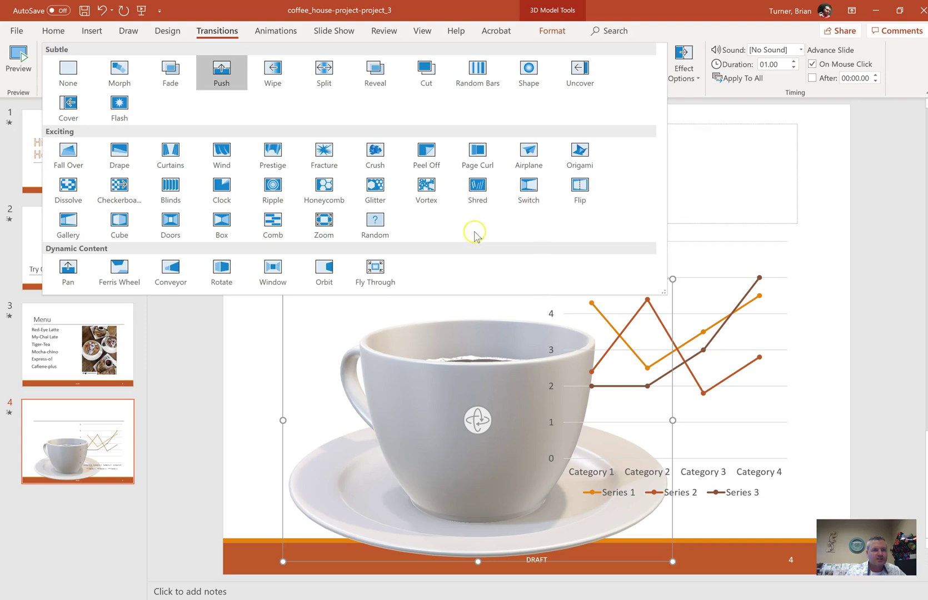
left_click(221, 277)
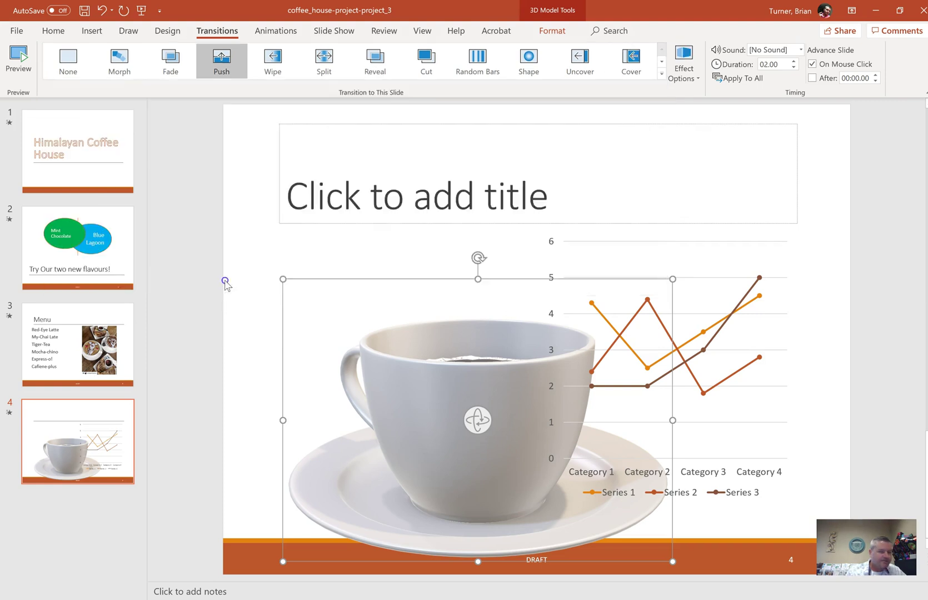
left_click(685, 77)
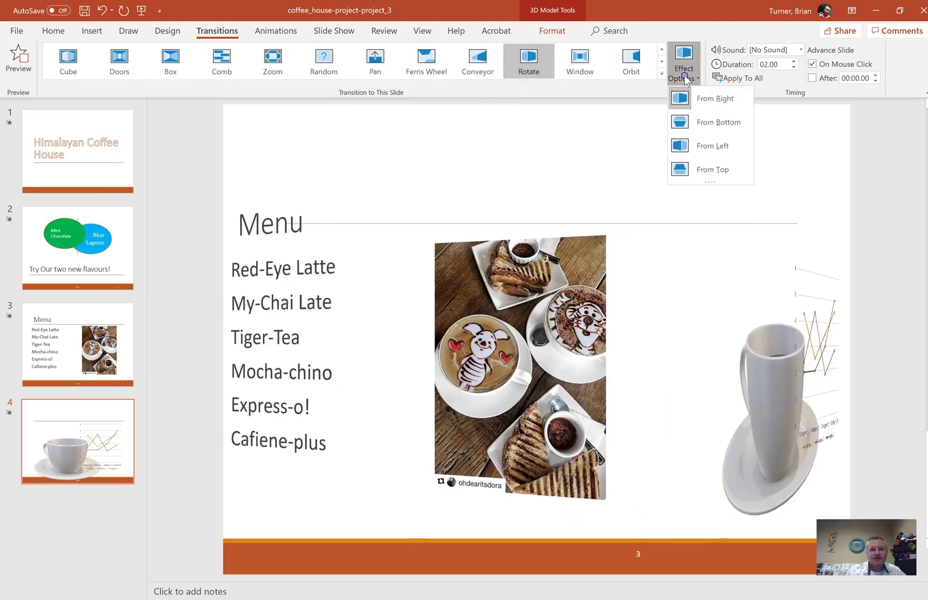
left_click(709, 145)
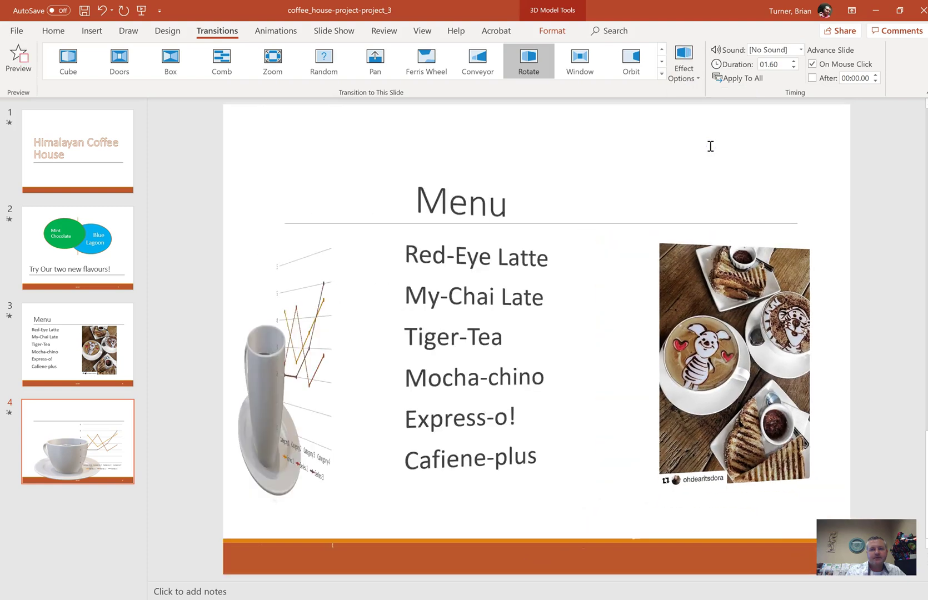
left_click(740, 78)
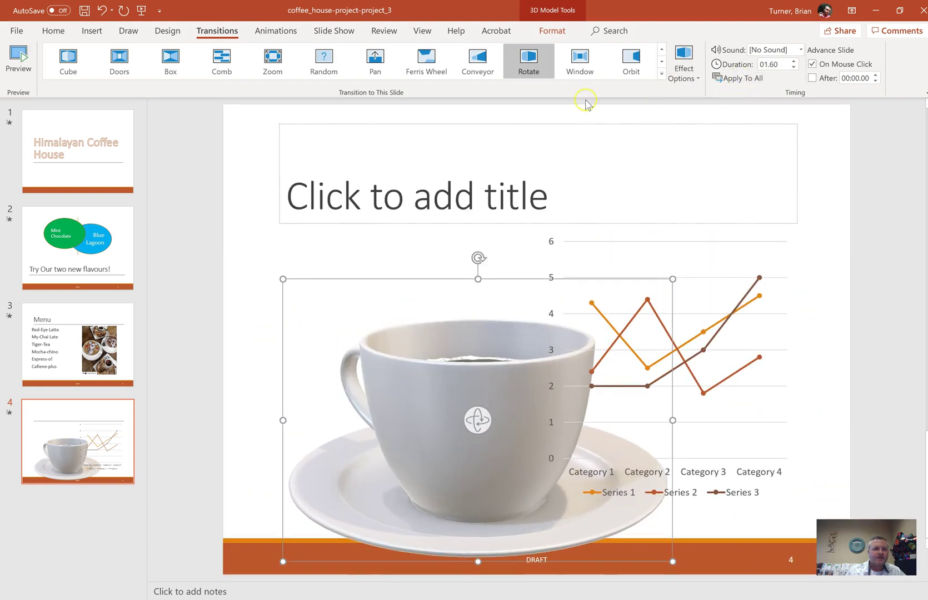